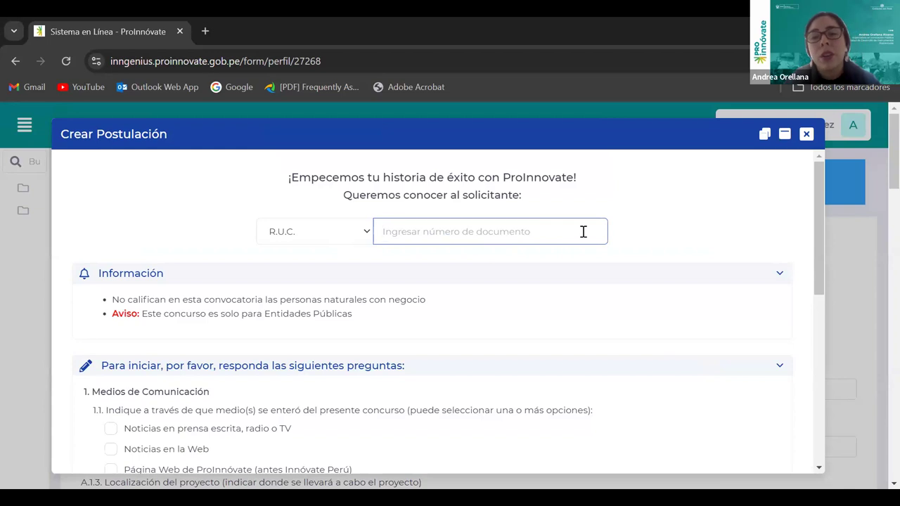
Close the Crear Postulación dialog with Escape and return to the dashboard's created-applications list
{"action": "scroll", "coordinate": [578, 246], "scroll_direction": "down", "scroll_amount": 2}
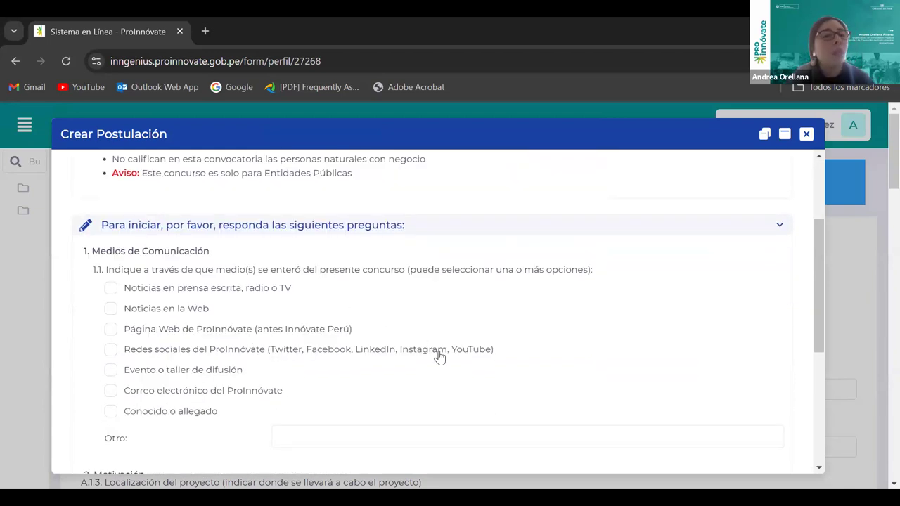
{"action": "scroll", "coordinate": [439, 357], "scroll_direction": "down", "scroll_amount": 4}
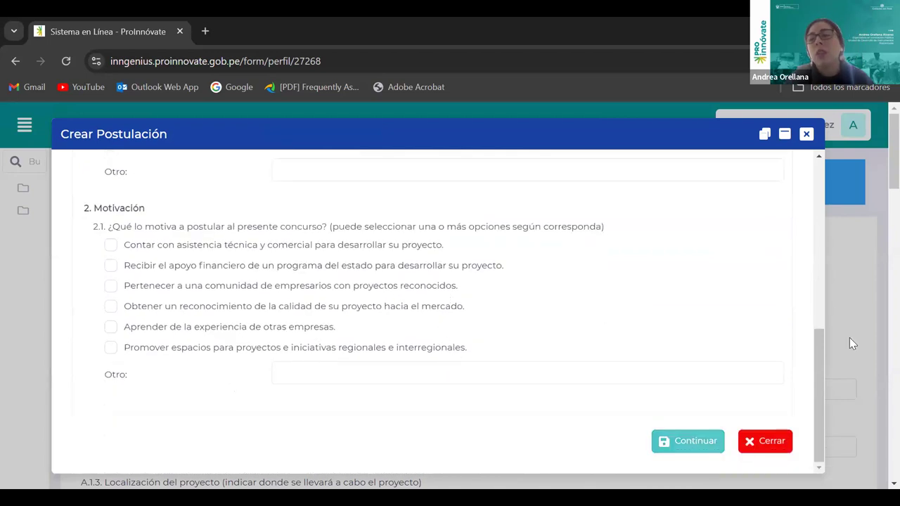
{"action": "scroll", "coordinate": [668, 197], "scroll_direction": "up", "scroll_amount": 4}
{"action": "left_click_drag", "start_coordinate": [668, 180], "coordinate": [666, 200]}
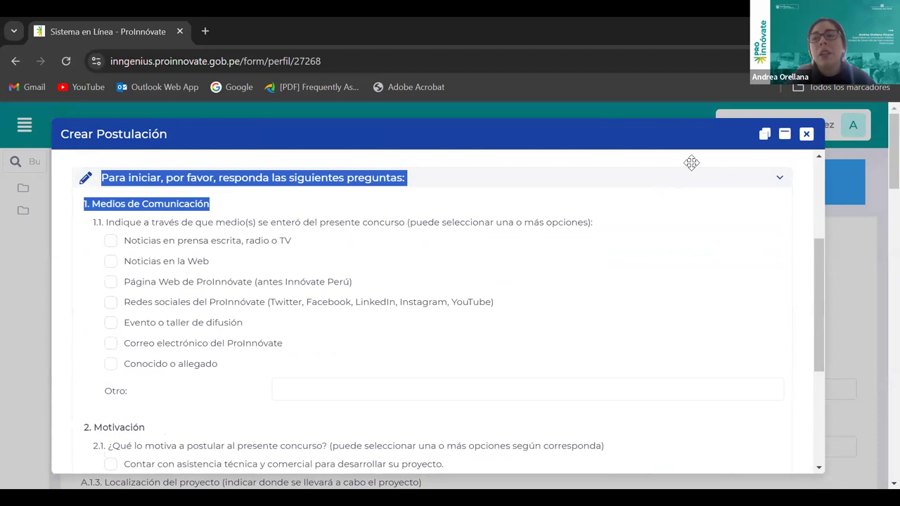
{"action": "key", "text": "Escape"}
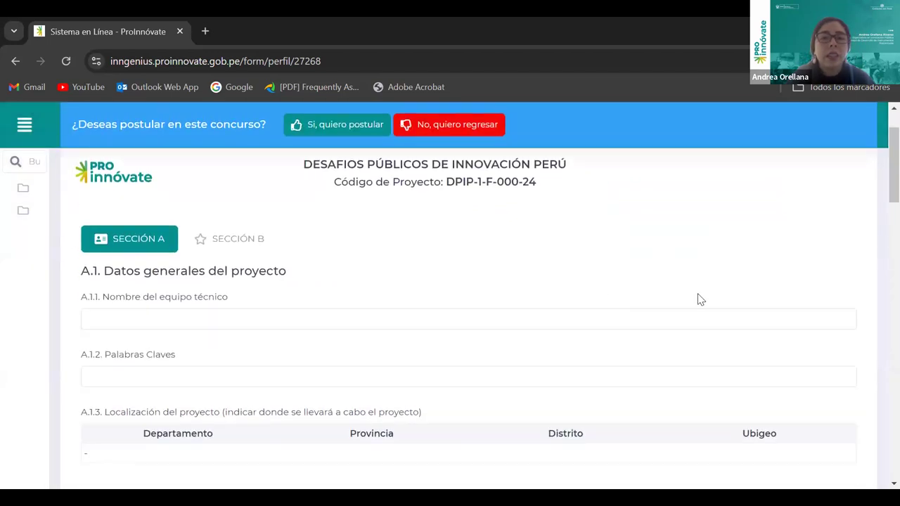
{"action": "scroll", "coordinate": [765, 299], "scroll_direction": "down", "scroll_amount": 4}
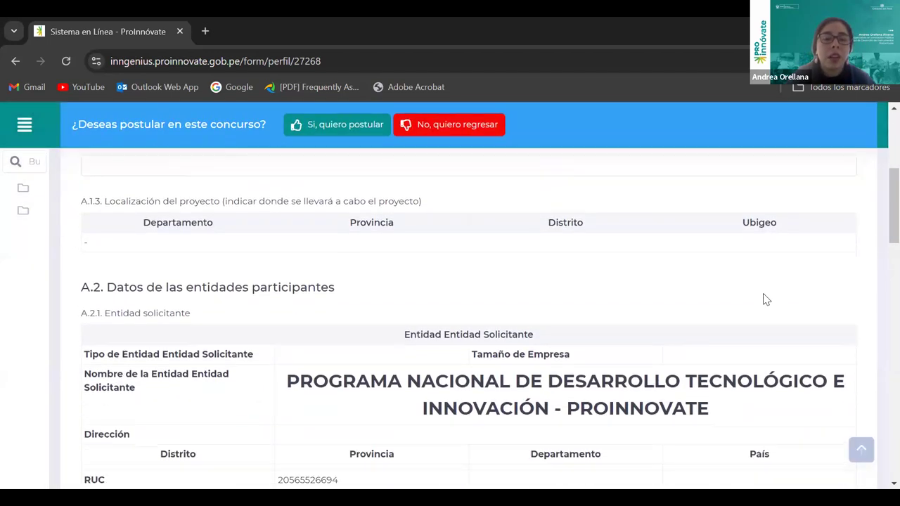
{"action": "scroll", "coordinate": [593, 358], "scroll_direction": "down", "scroll_amount": 1}
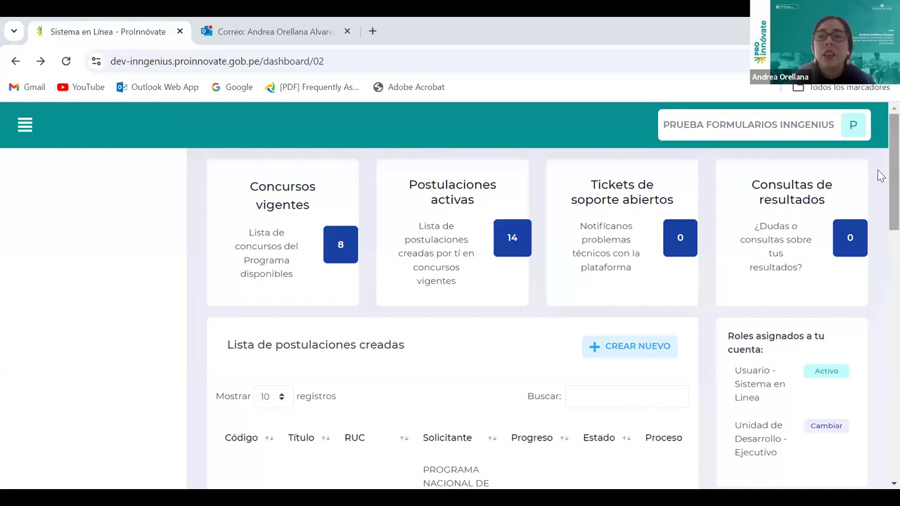
Apply via CREAR NUEVO to Desafíos Públicos de Innovación Perú, dismissing the form alert
{"action": "scroll", "coordinate": [877, 172], "scroll_direction": "down", "scroll_amount": 1}
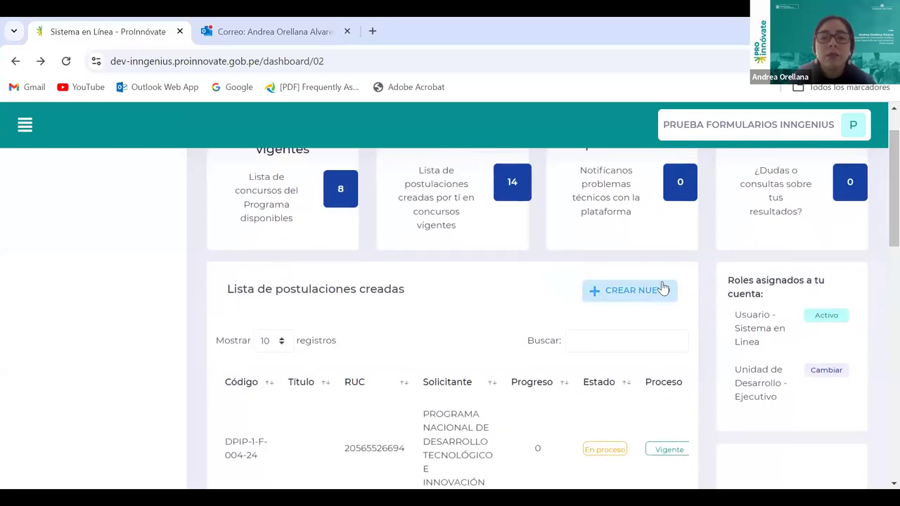
{"action": "scroll", "coordinate": [373, 341], "scroll_direction": "up", "scroll_amount": 1}
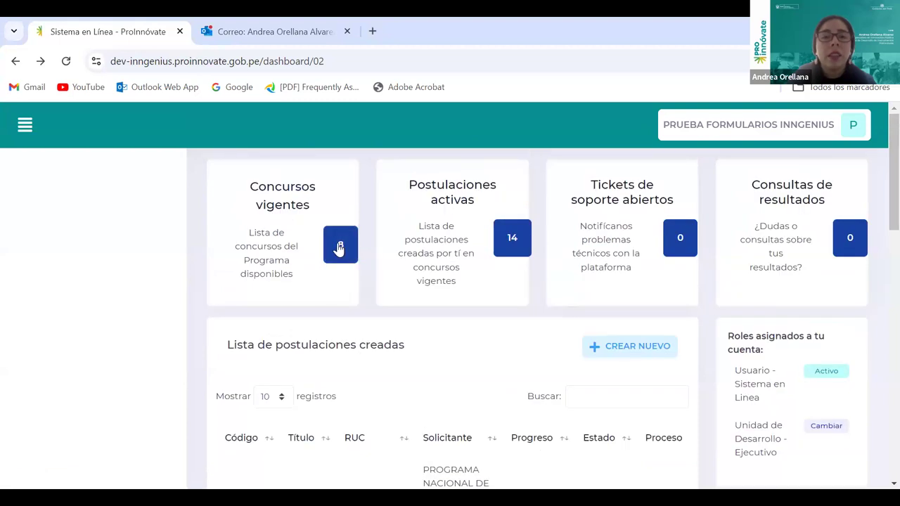
{"action": "left_click", "coordinate": [621, 354]}
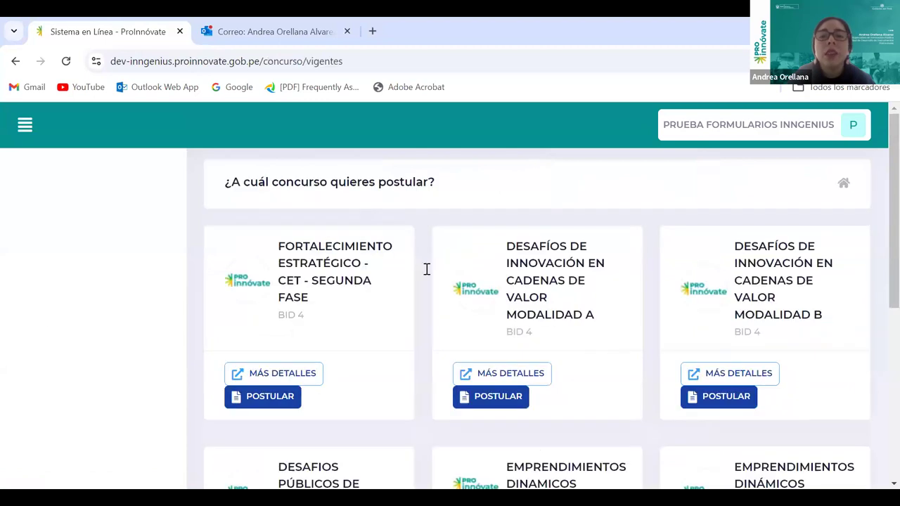
{"action": "scroll", "coordinate": [653, 349], "scroll_direction": "down", "scroll_amount": 3}
{"action": "scroll", "coordinate": [406, 273], "scroll_direction": "down", "scroll_amount": 1}
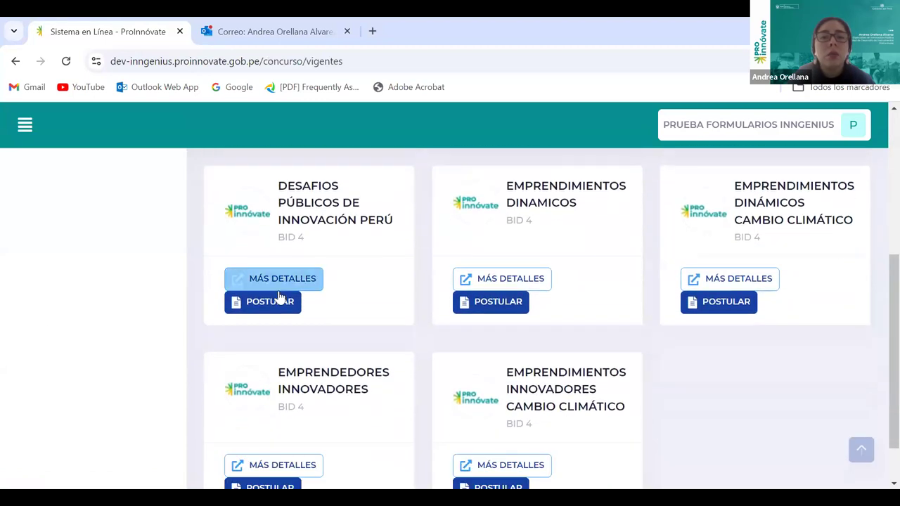
{"action": "left_click", "coordinate": [281, 308]}
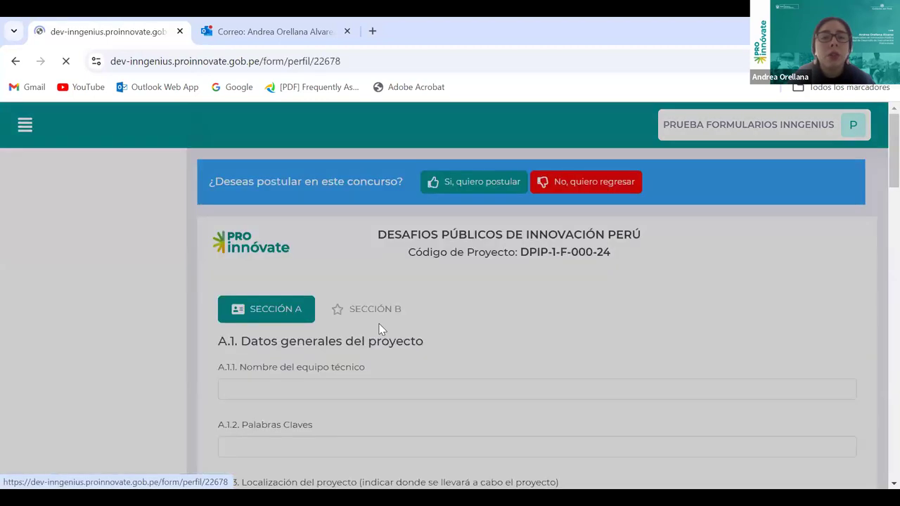
{"action": "left_click", "coordinate": [583, 279]}
{"action": "left_click", "coordinate": [474, 181]}
Enter the entity's RUC, choose Redes sociales as source and technical-commercial assistance as motivation
{"action": "left_click", "coordinate": [428, 232]}
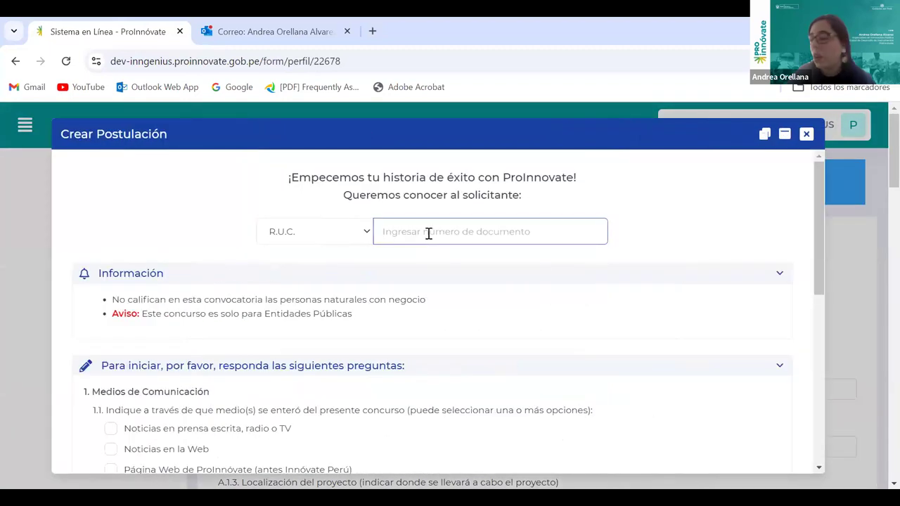
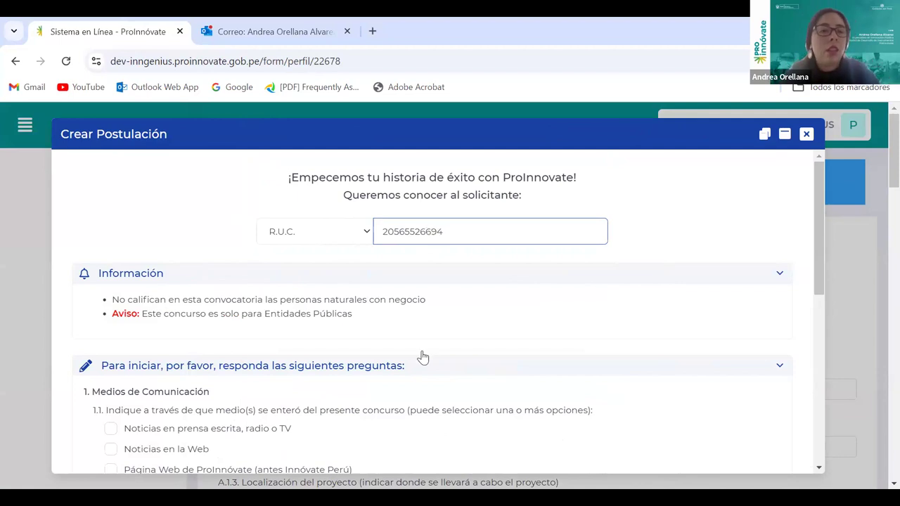
{"action": "scroll", "coordinate": [422, 358], "scroll_direction": "down", "scroll_amount": 2}
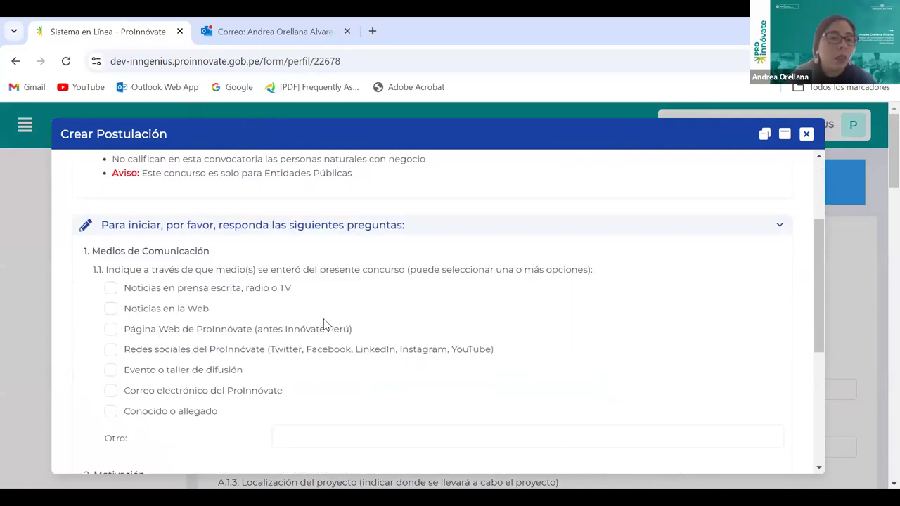
{"action": "left_click", "coordinate": [111, 350]}
{"action": "scroll", "coordinate": [221, 357], "scroll_direction": "down", "scroll_amount": 3}
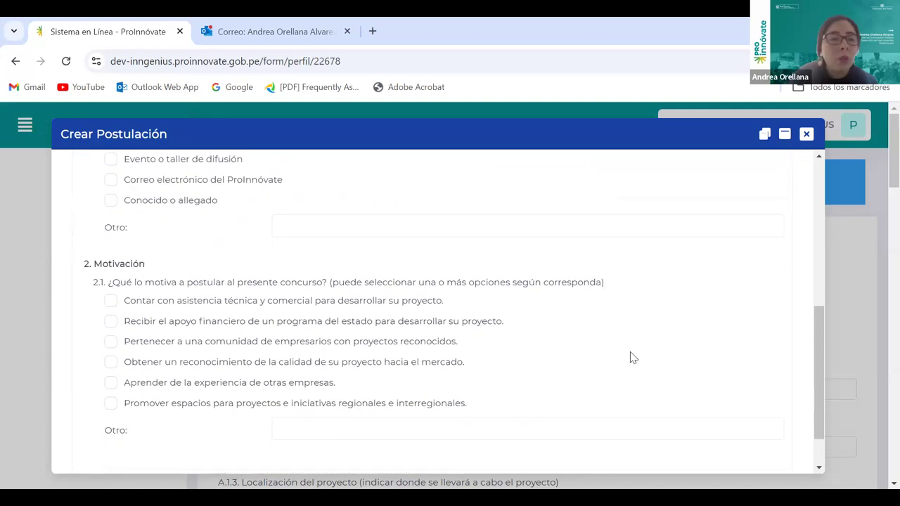
{"action": "left_click", "coordinate": [111, 300]}
Submit the initial questions with Continuar and confirm the application with SI
{"action": "scroll", "coordinate": [492, 320], "scroll_direction": "down", "scroll_amount": 1}
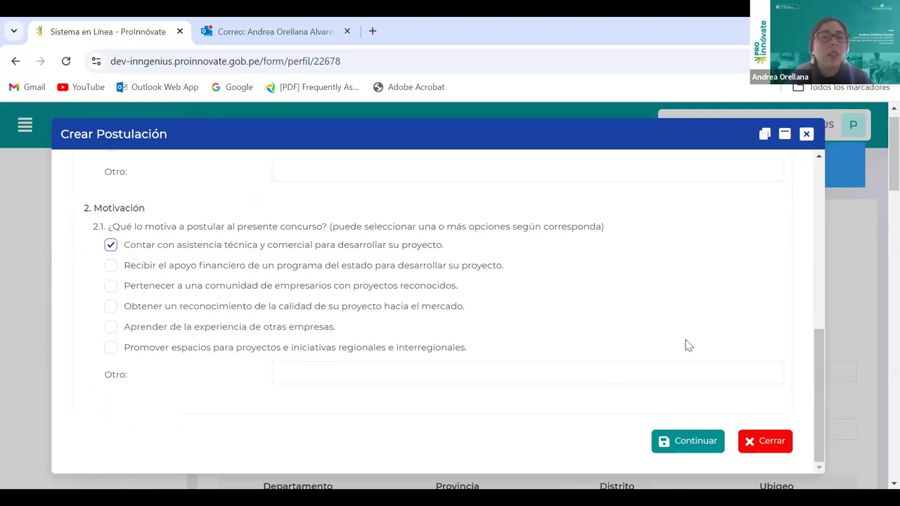
{"action": "scroll", "coordinate": [685, 344], "scroll_direction": "down", "scroll_amount": 3}
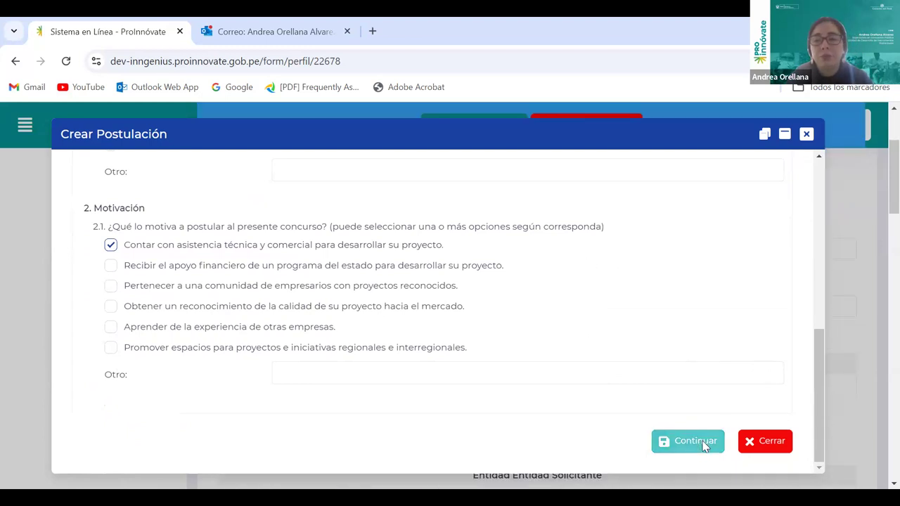
{"action": "left_click", "coordinate": [706, 445]}
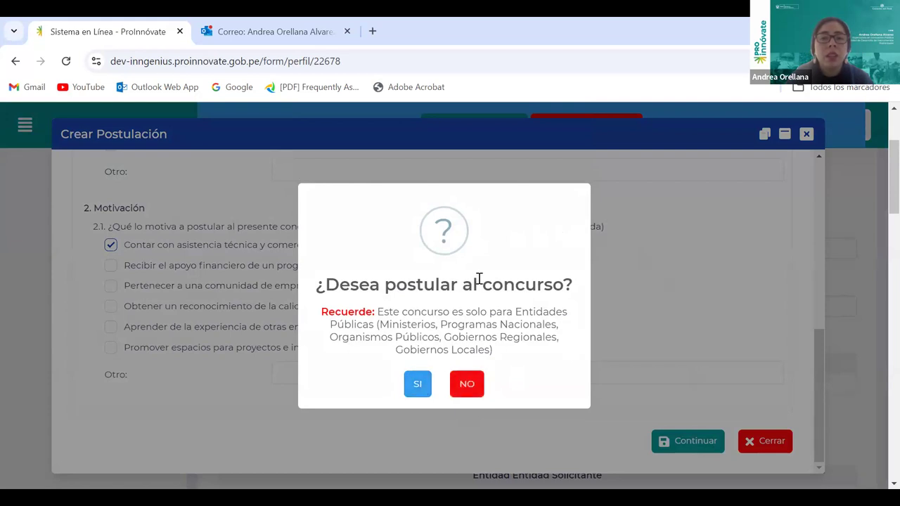
{"action": "left_click", "coordinate": [422, 384]}
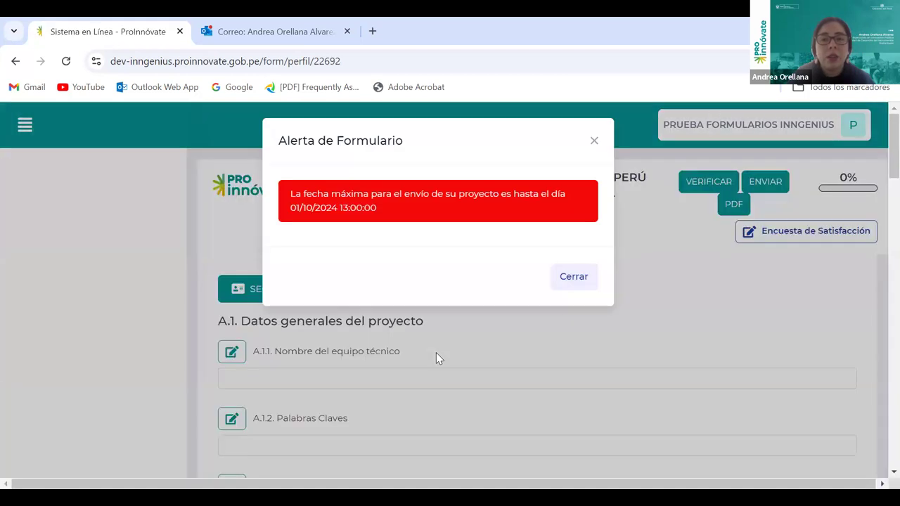
Dismiss the submission-deadline alert and scroll to A.2 Datos de las entidades participantes
{"action": "left_click", "coordinate": [581, 287]}
{"action": "scroll", "coordinate": [583, 307], "scroll_direction": "down", "scroll_amount": 1}
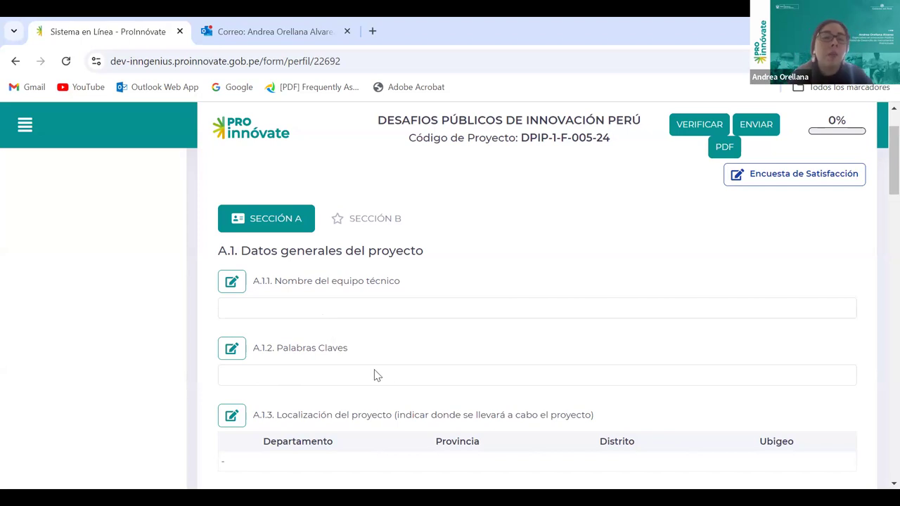
{"action": "scroll", "coordinate": [505, 341], "scroll_direction": "down", "scroll_amount": 1}
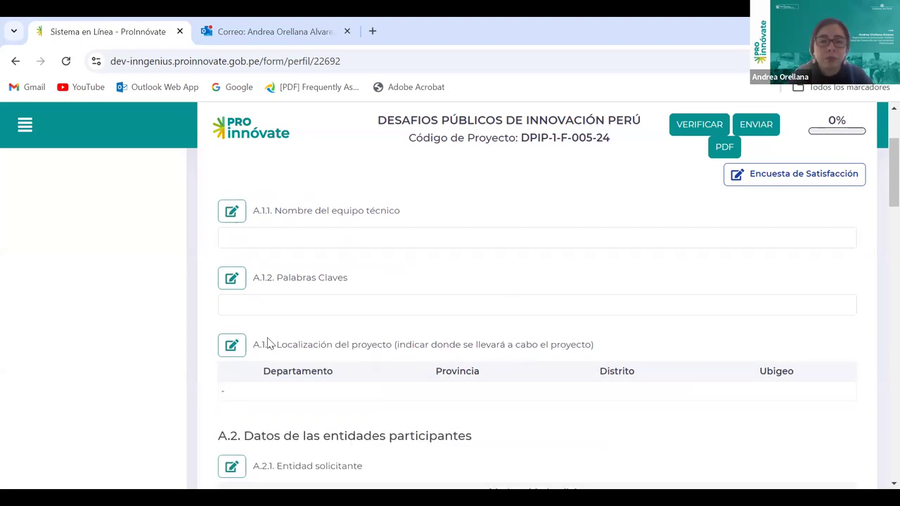
{"action": "scroll", "coordinate": [722, 201], "scroll_direction": "down", "scroll_amount": 2}
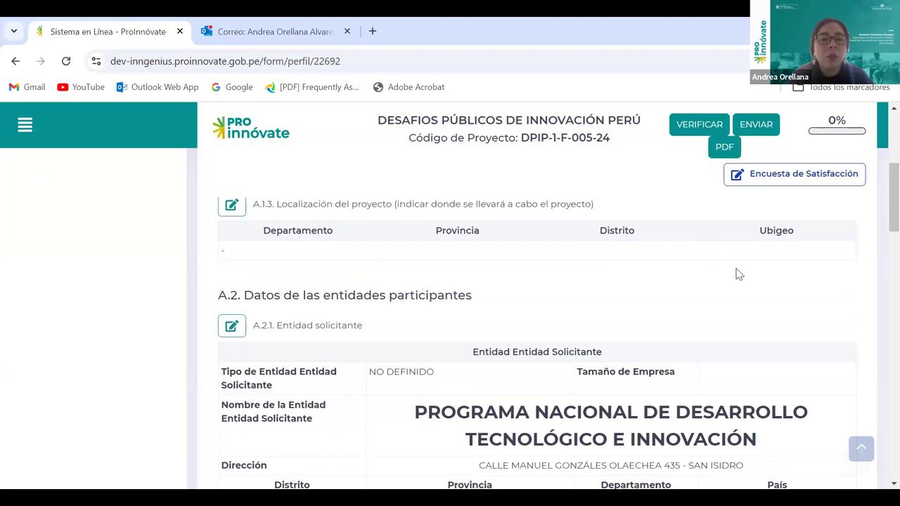
{"action": "scroll", "coordinate": [738, 274], "scroll_direction": "down", "scroll_amount": 1}
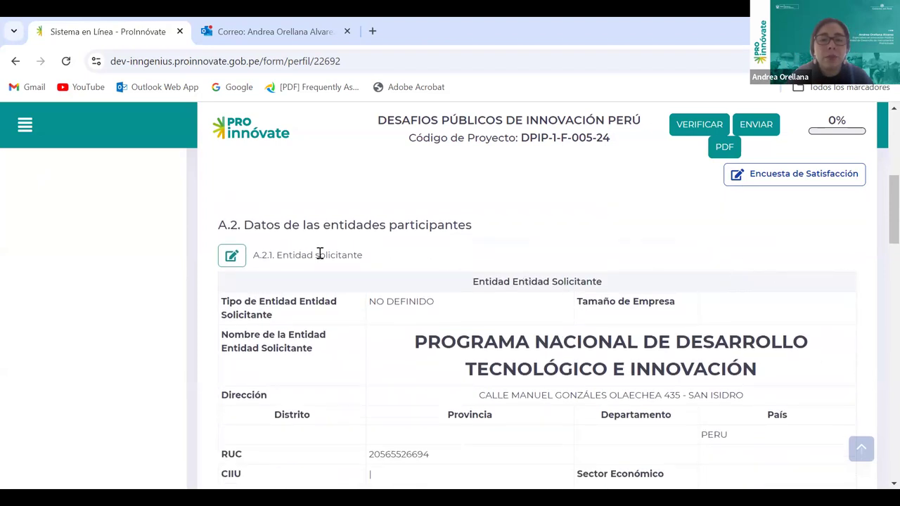
{"action": "scroll", "coordinate": [741, 333], "scroll_direction": "down", "scroll_amount": 1}
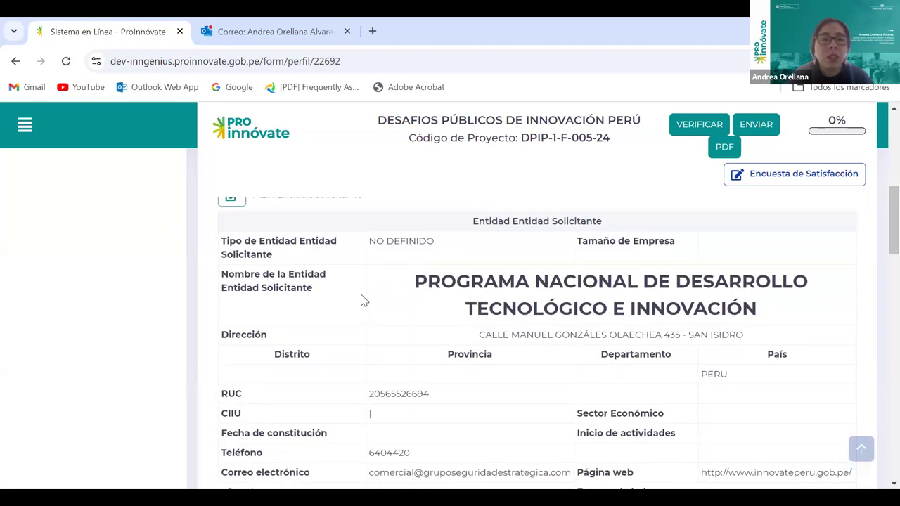
{"action": "scroll", "coordinate": [361, 301], "scroll_direction": "up", "scroll_amount": 2}
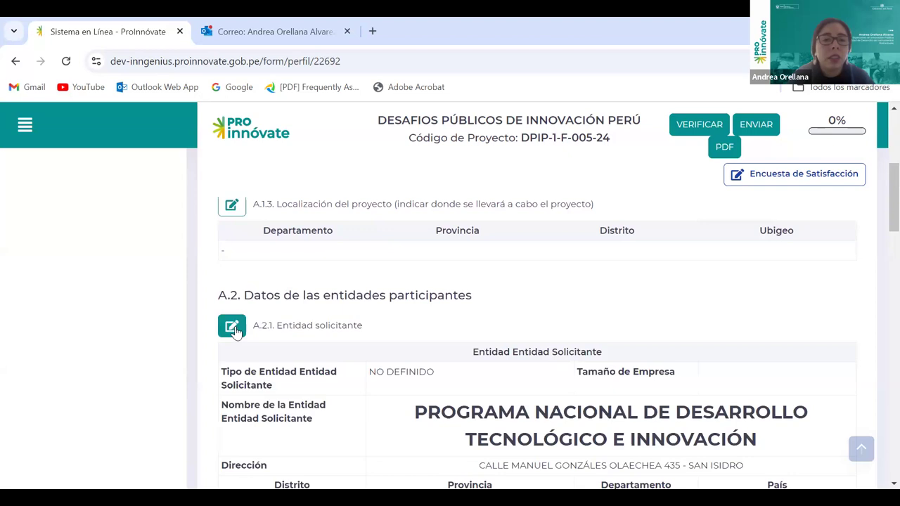
In A.2.1, set entity type PROGRAMA NACIONAL and company size No definido / No aplica
{"action": "left_click", "coordinate": [232, 327]}
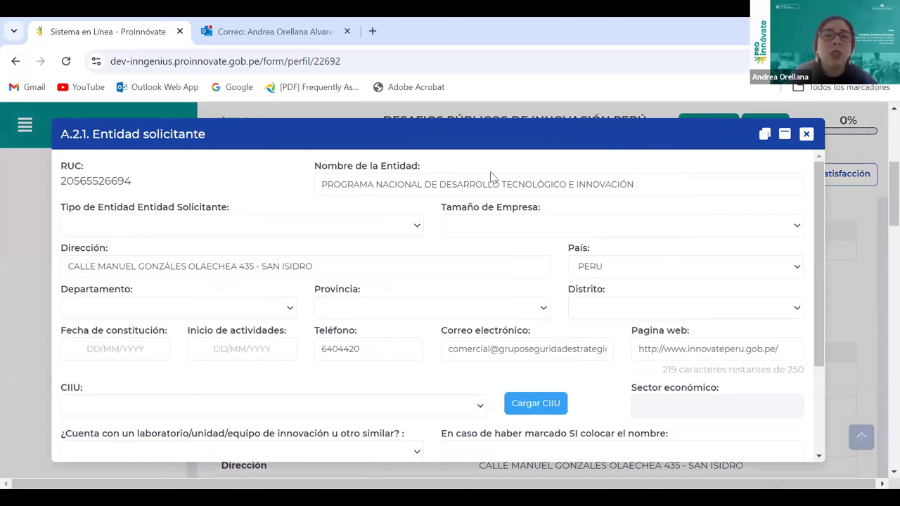
{"action": "left_click", "coordinate": [420, 228]}
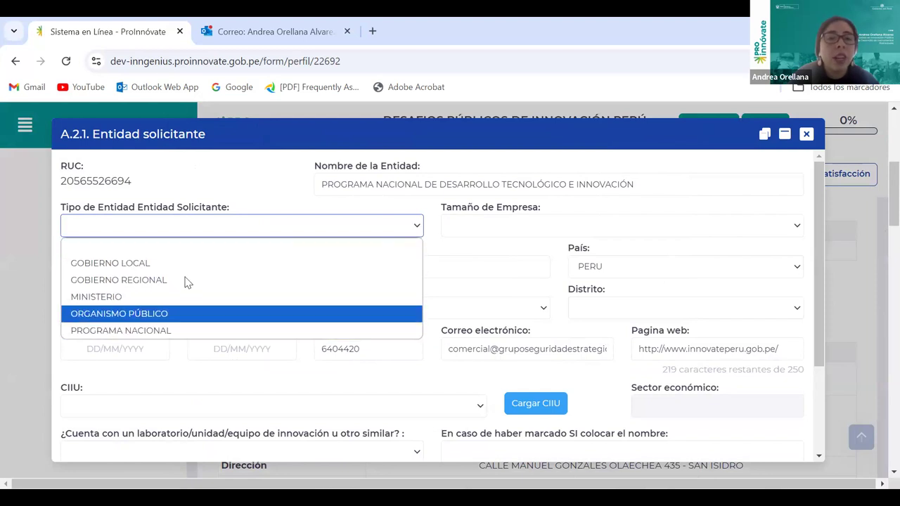
{"action": "left_click", "coordinate": [195, 337]}
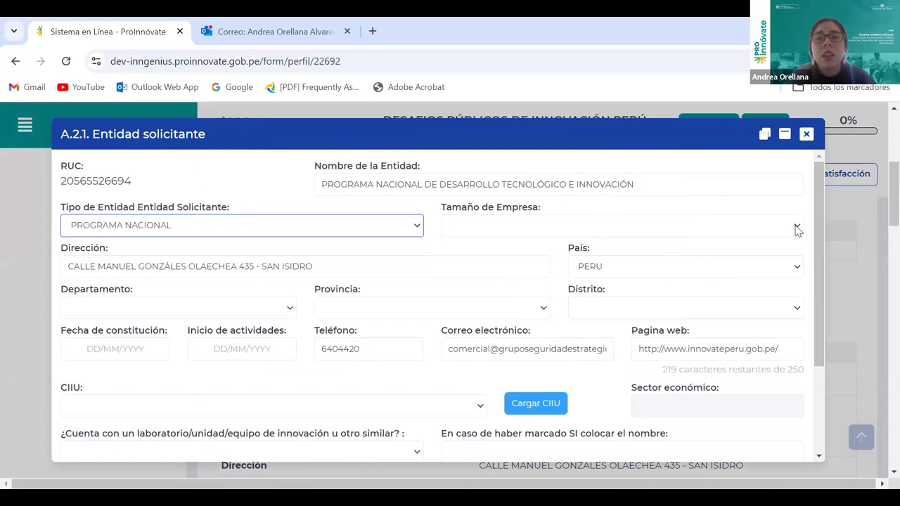
{"action": "left_click", "coordinate": [711, 222]}
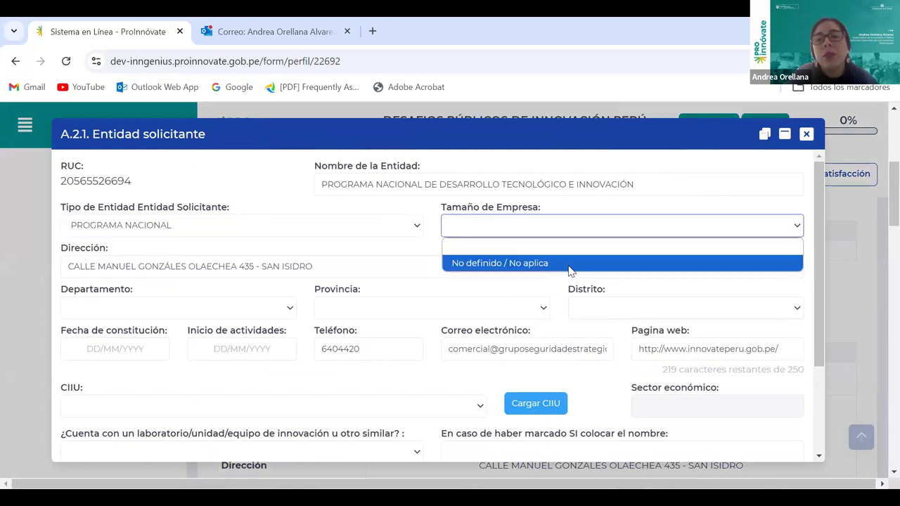
{"action": "left_click", "coordinate": [570, 264]}
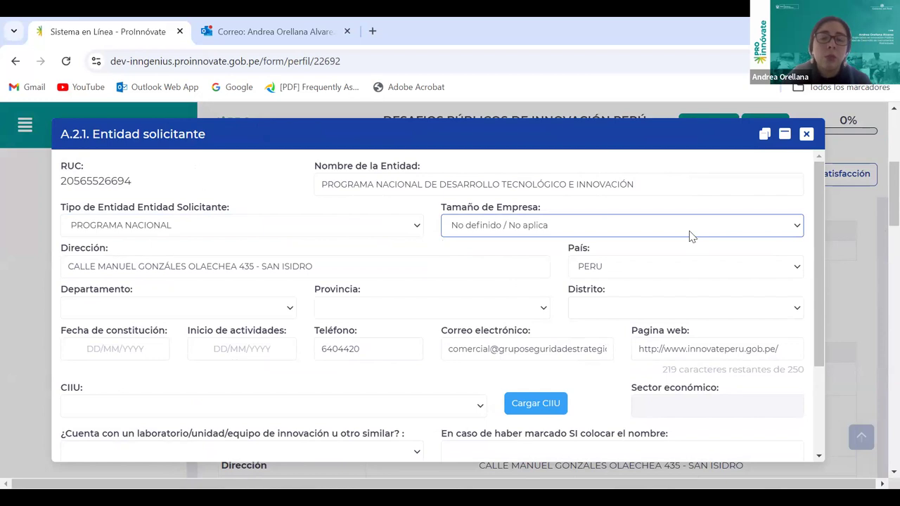
Set the entity's location to department LIMA, province LIMA, district SAN ISIDRO
{"action": "left_click", "coordinate": [293, 311]}
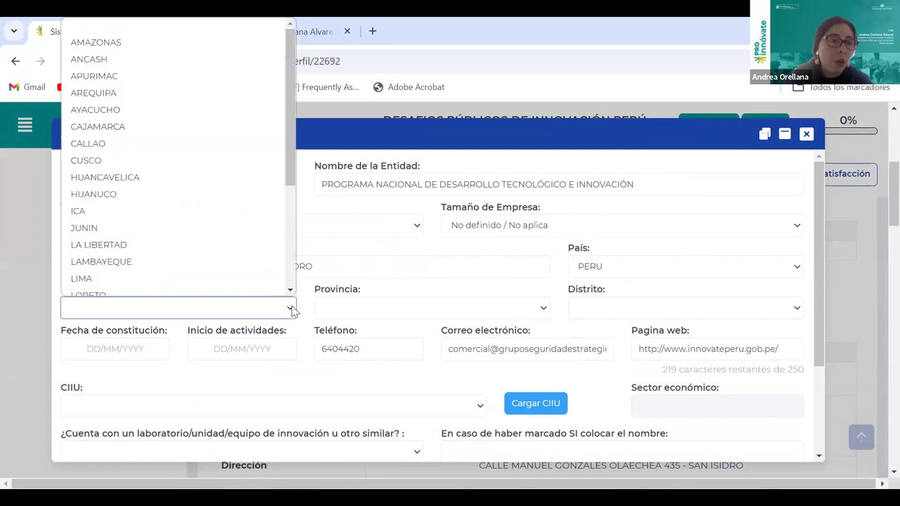
{"action": "left_click", "coordinate": [139, 271]}
{"action": "left_click", "coordinate": [542, 307]}
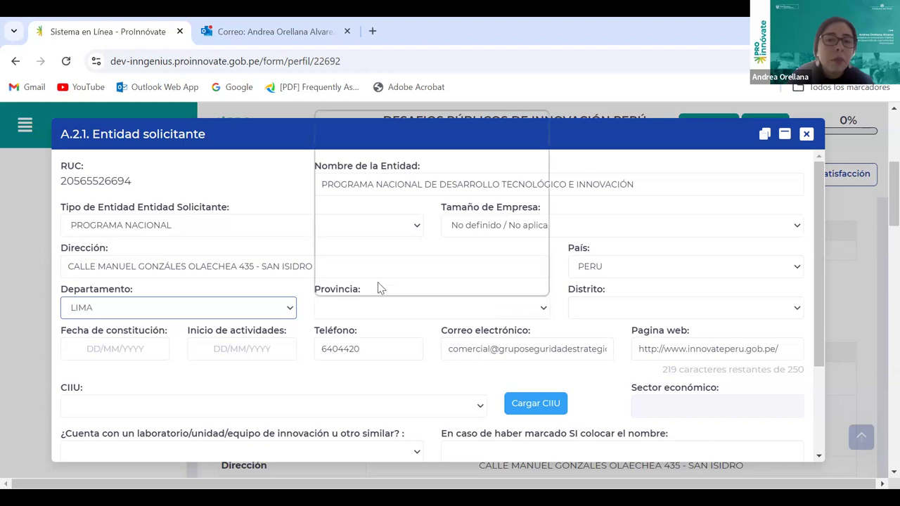
{"action": "left_click", "coordinate": [366, 136]}
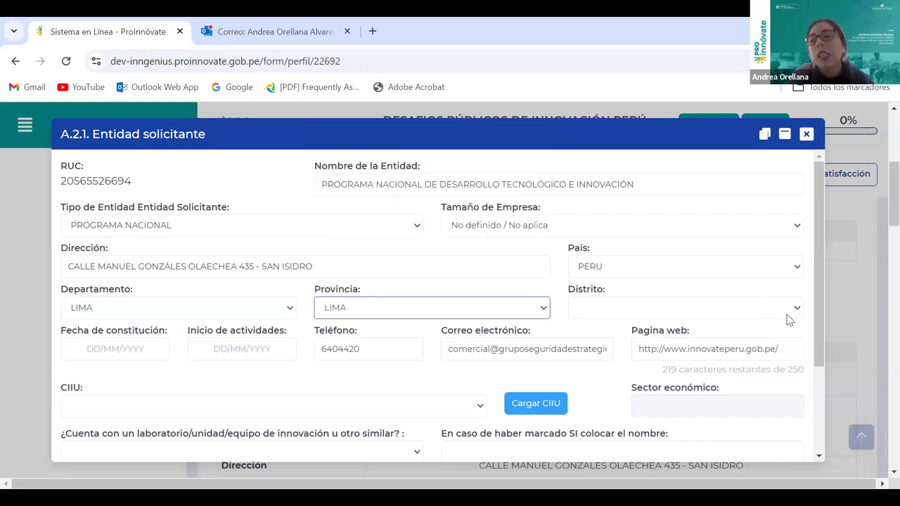
{"action": "left_click", "coordinate": [794, 310]}
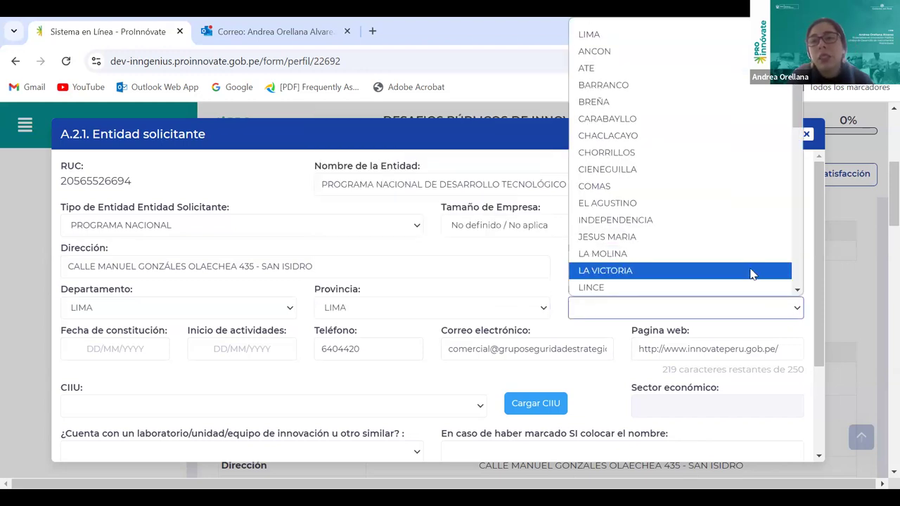
{"action": "scroll", "coordinate": [750, 266], "scroll_direction": "down", "scroll_amount": 5}
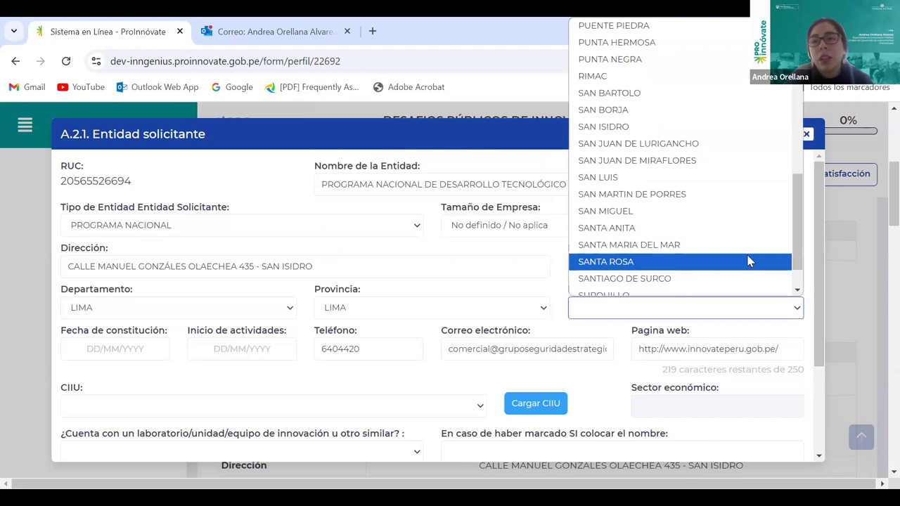
{"action": "scroll", "coordinate": [750, 263], "scroll_direction": "up", "scroll_amount": 3}
{"action": "left_click", "coordinate": [640, 270]}
Move between the founding date and activity start date fields, leaving them blank
{"action": "left_click", "coordinate": [145, 346]}
{"action": "left_click", "coordinate": [207, 351]}
{"action": "left_click", "coordinate": [164, 347]}
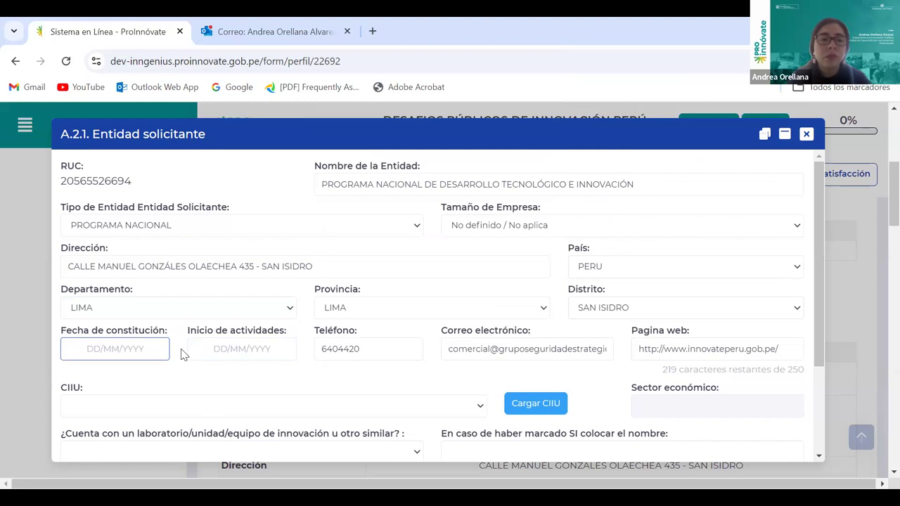
Set the CIIU activity to 'Actividades de administración pública en general'
{"action": "left_click", "coordinate": [232, 349]}
{"action": "left_click", "coordinate": [160, 346]}
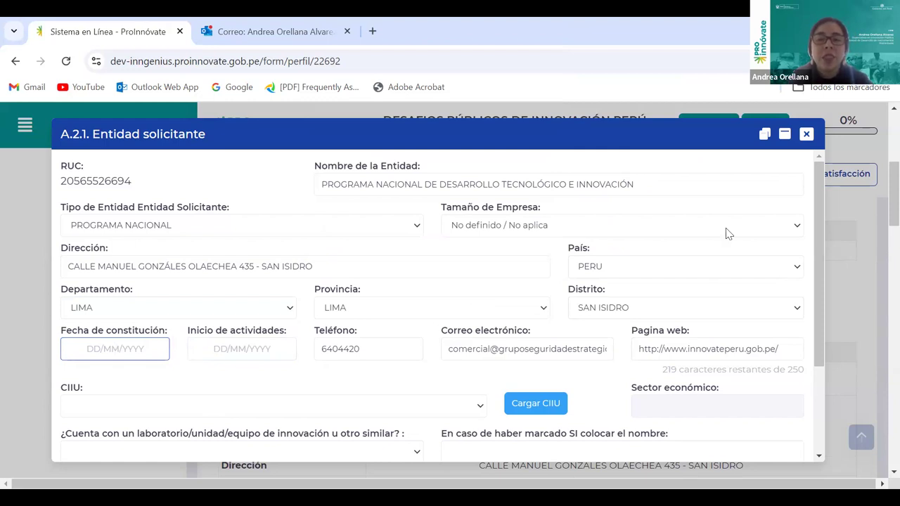
{"action": "scroll", "coordinate": [496, 298], "scroll_direction": "down", "scroll_amount": 1}
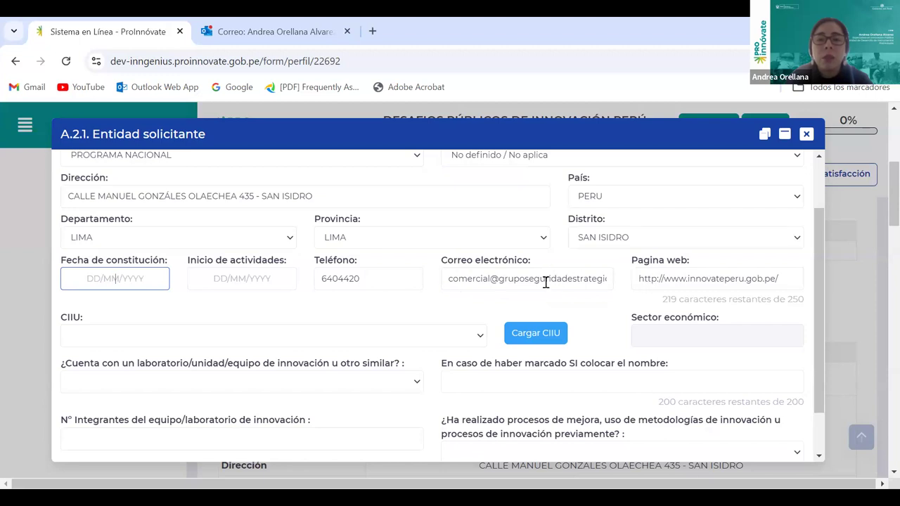
{"action": "scroll", "coordinate": [522, 223], "scroll_direction": "up", "scroll_amount": 1}
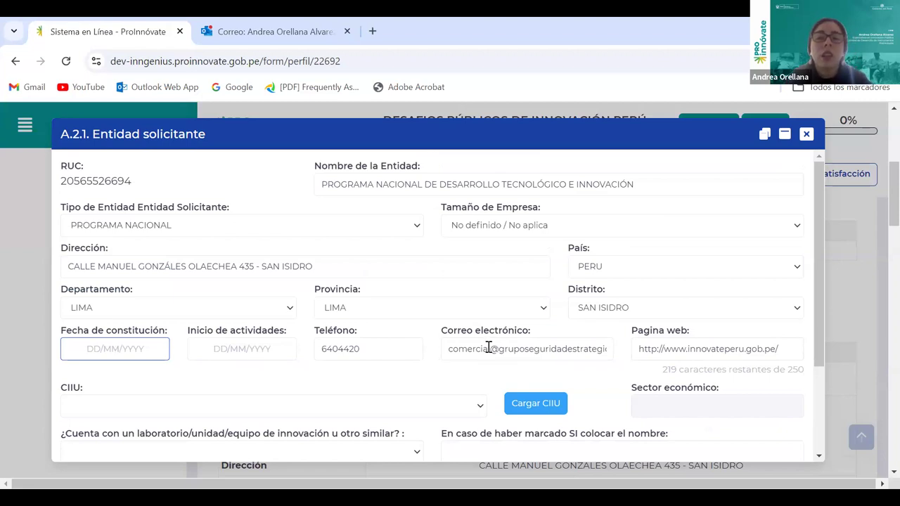
{"action": "scroll", "coordinate": [482, 350], "scroll_direction": "down", "scroll_amount": 1}
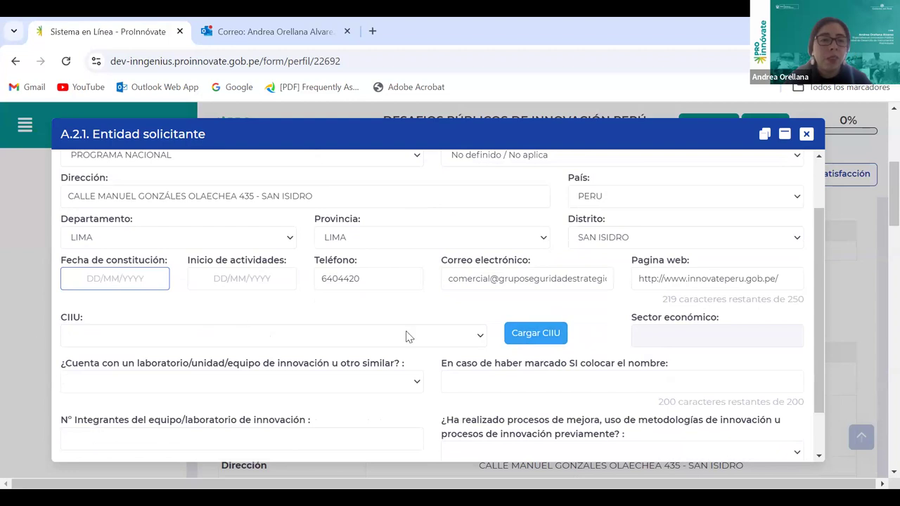
{"action": "left_click", "coordinate": [481, 338]}
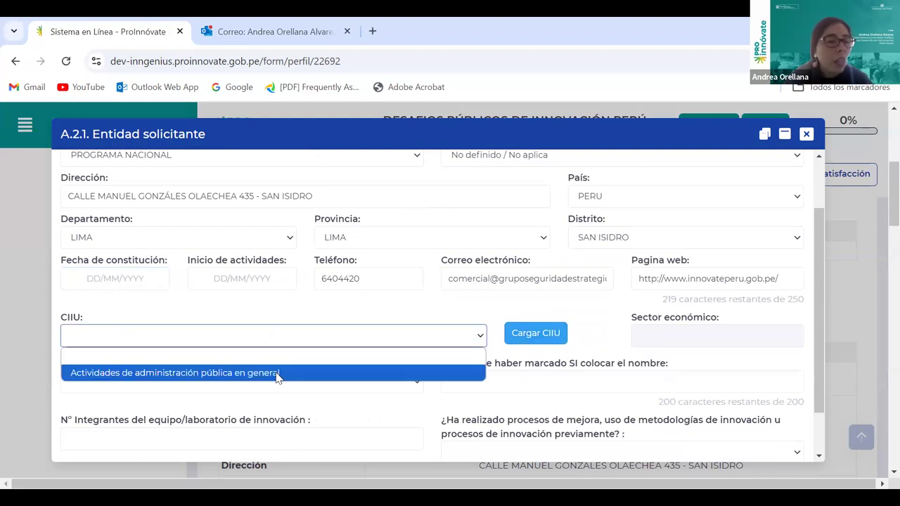
{"action": "left_click", "coordinate": [330, 372]}
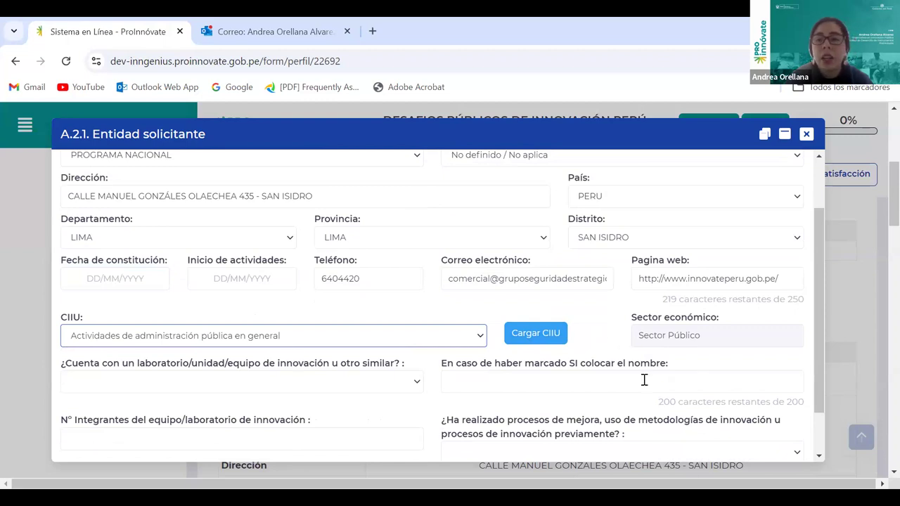
{"action": "scroll", "coordinate": [732, 340], "scroll_direction": "down", "scroll_amount": 1}
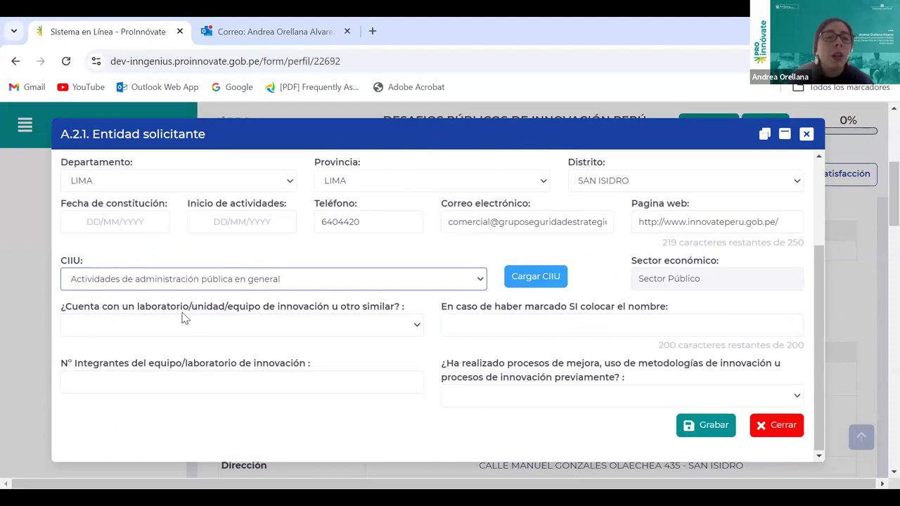
Review the innovation-lab question and lab name field, highlighting the RUC and entity name
{"action": "left_click", "coordinate": [417, 328]}
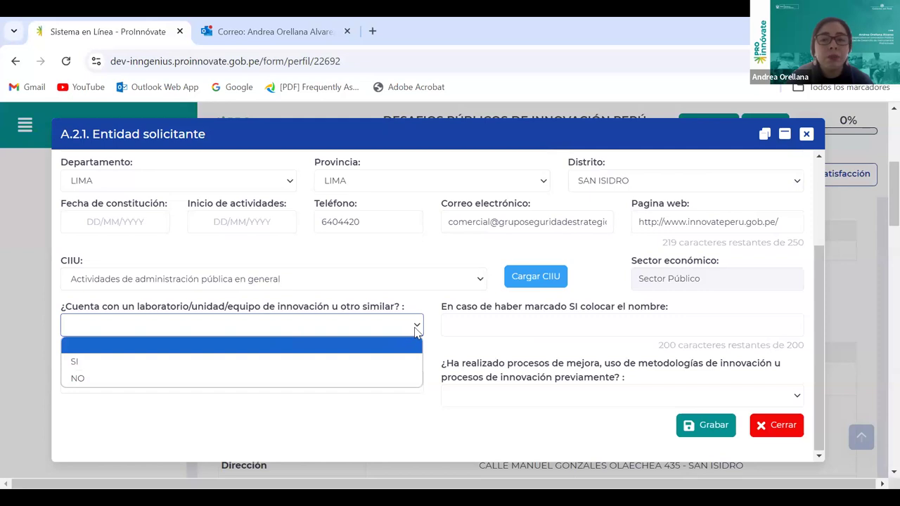
{"action": "left_click", "coordinate": [345, 332]}
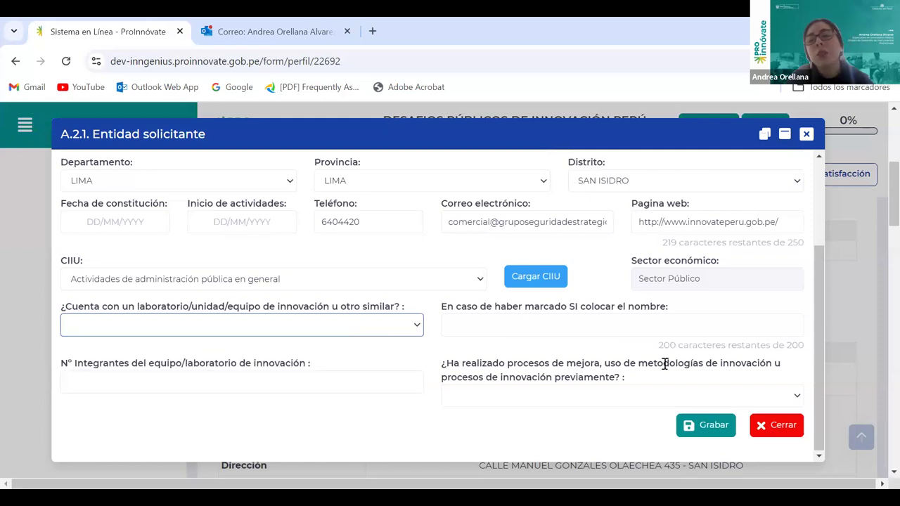
{"action": "left_click", "coordinate": [661, 329]}
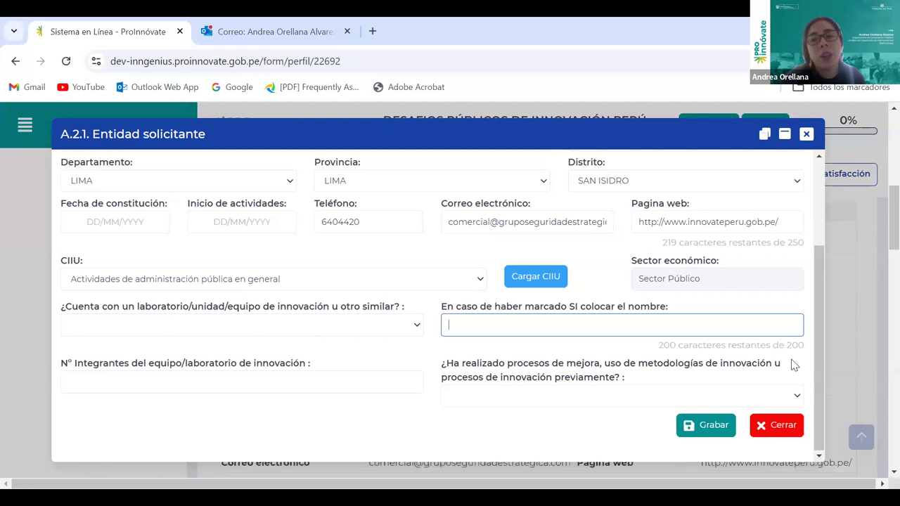
{"action": "scroll", "coordinate": [790, 369], "scroll_direction": "up", "scroll_amount": 1}
{"action": "scroll", "coordinate": [791, 373], "scroll_direction": "down", "scroll_amount": 1}
{"action": "scroll", "coordinate": [791, 373], "scroll_direction": "down", "scroll_amount": 1}
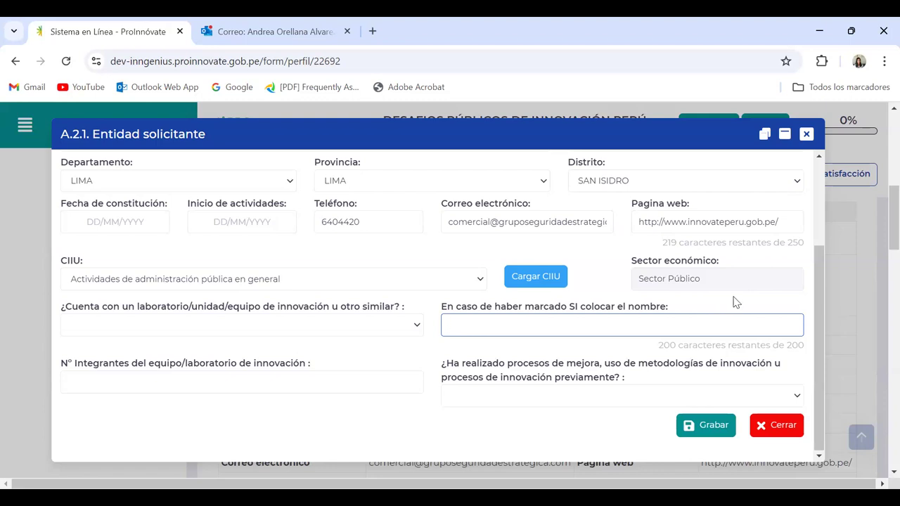
{"action": "scroll", "coordinate": [770, 296], "scroll_direction": "up", "scroll_amount": 2}
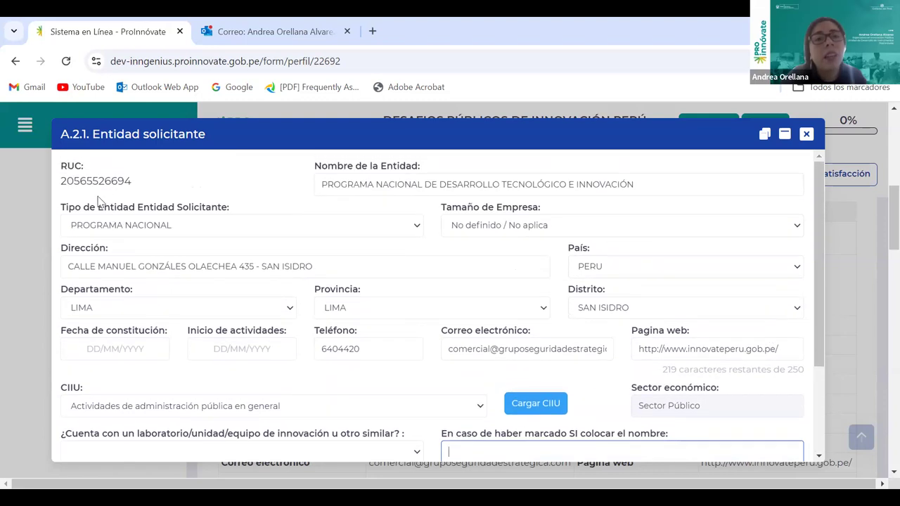
{"action": "left_click_drag", "start_coordinate": [73, 181], "coordinate": [139, 190]}
{"action": "left_click_drag", "start_coordinate": [404, 185], "coordinate": [566, 185]}
{"action": "scroll", "coordinate": [633, 281], "scroll_direction": "down", "scroll_amount": 2}
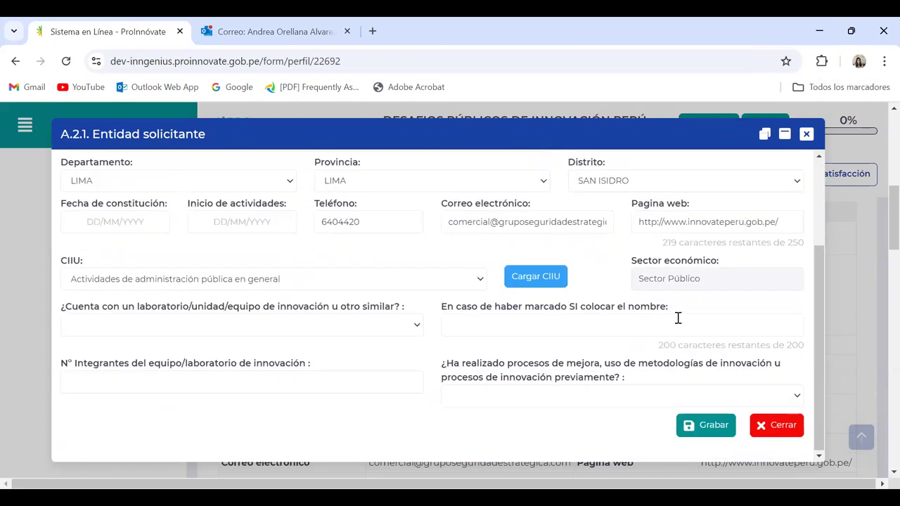
{"action": "left_click", "coordinate": [681, 315]}
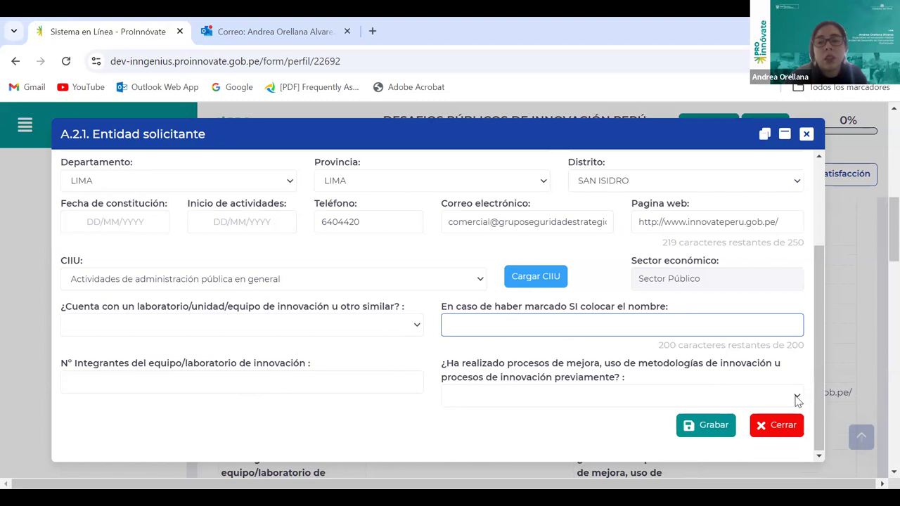
Answer SI to prior improvement processes, attempt Grabar, and close the A.2.1 dialog
{"action": "left_click", "coordinate": [535, 396]}
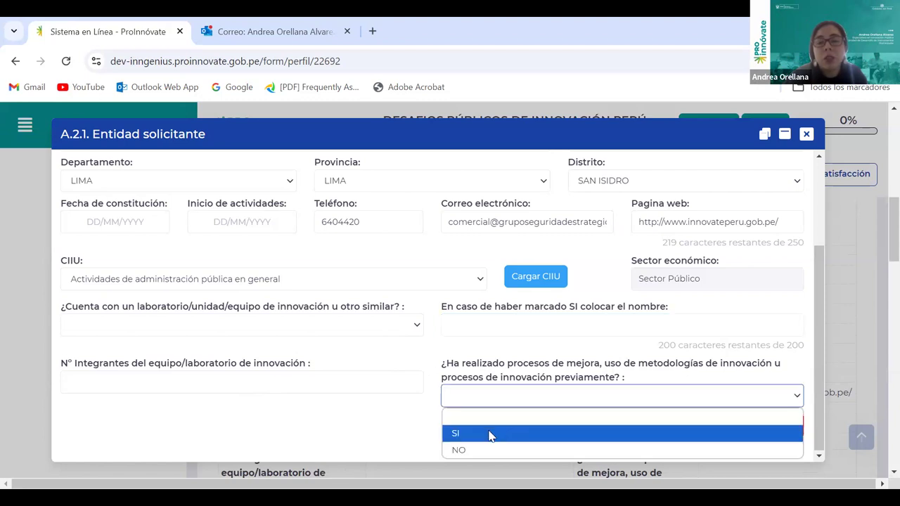
{"action": "left_click", "coordinate": [490, 434]}
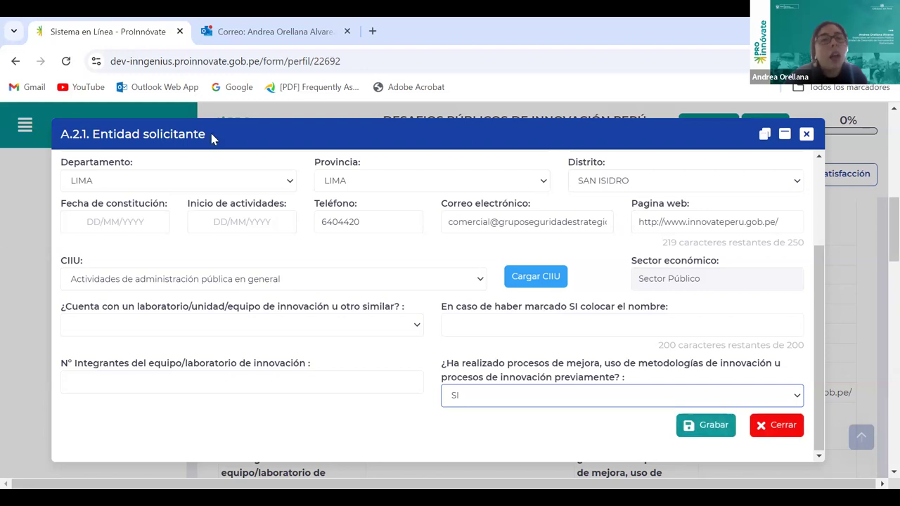
{"action": "scroll", "coordinate": [497, 350], "scroll_direction": "up", "scroll_amount": 2}
{"action": "scroll", "coordinate": [496, 349], "scroll_direction": "down", "scroll_amount": 2}
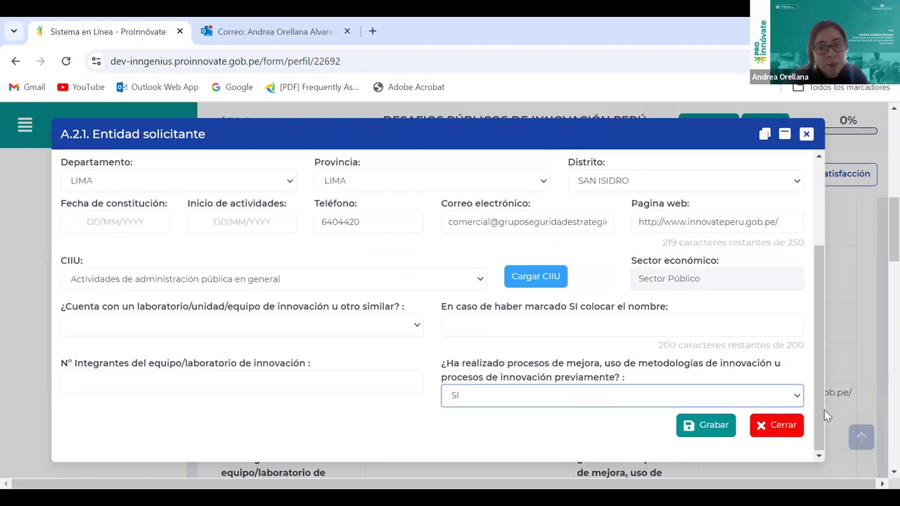
{"action": "left_click", "coordinate": [709, 428]}
{"action": "scroll", "coordinate": [218, 429], "scroll_direction": "down", "scroll_amount": 2}
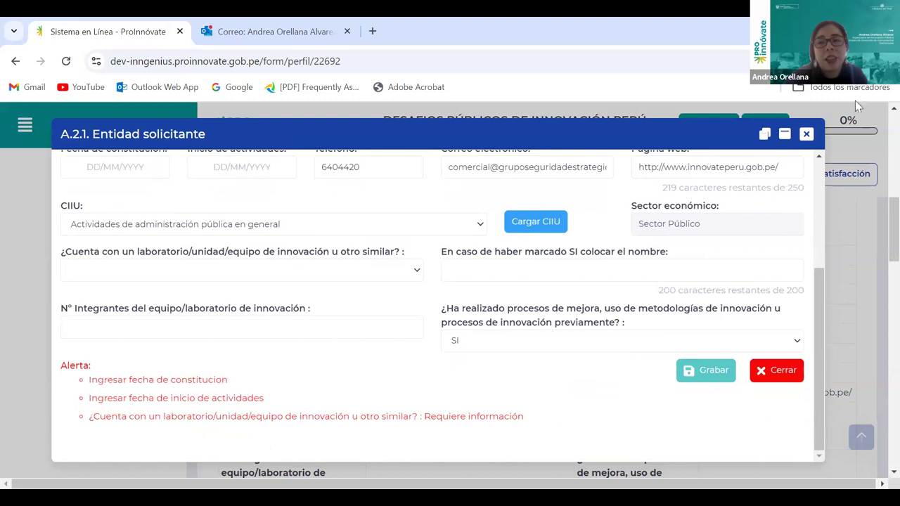
{"action": "left_click", "coordinate": [806, 134]}
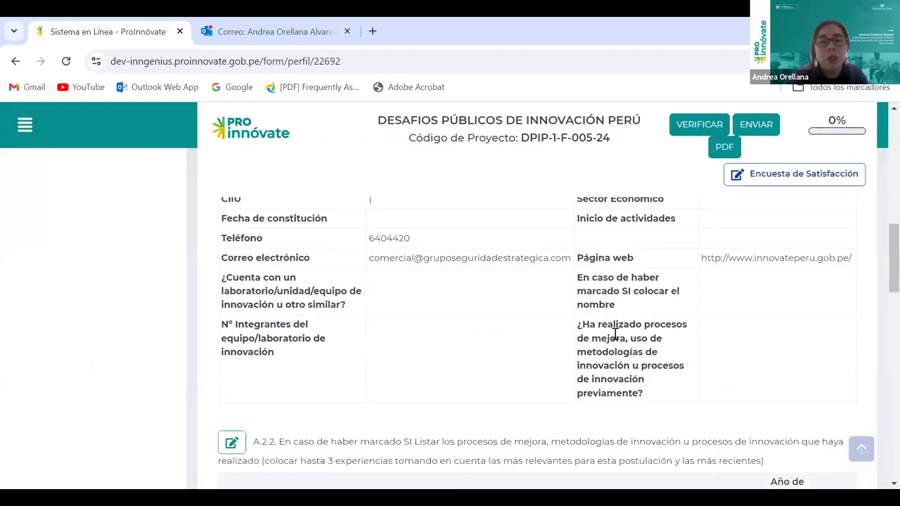
{"action": "scroll", "coordinate": [616, 335], "scroll_direction": "down", "scroll_amount": 2}
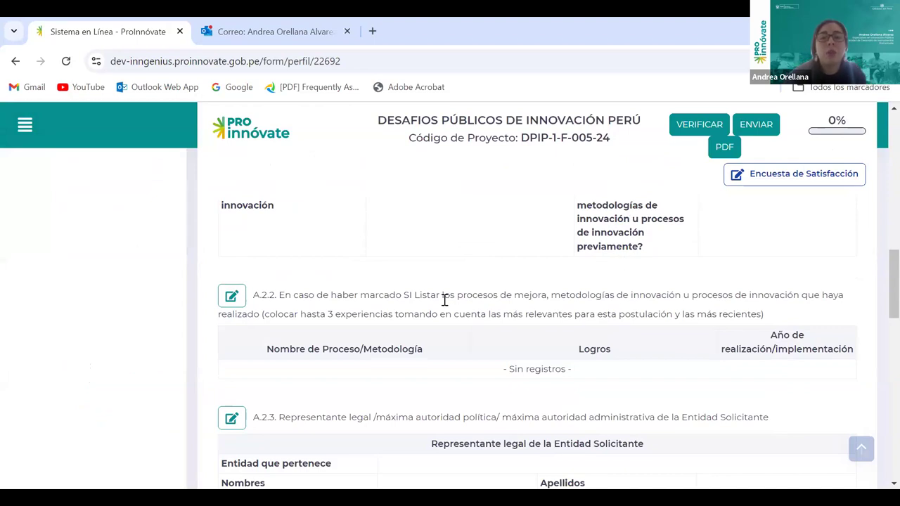
{"action": "left_click", "coordinate": [231, 296]}
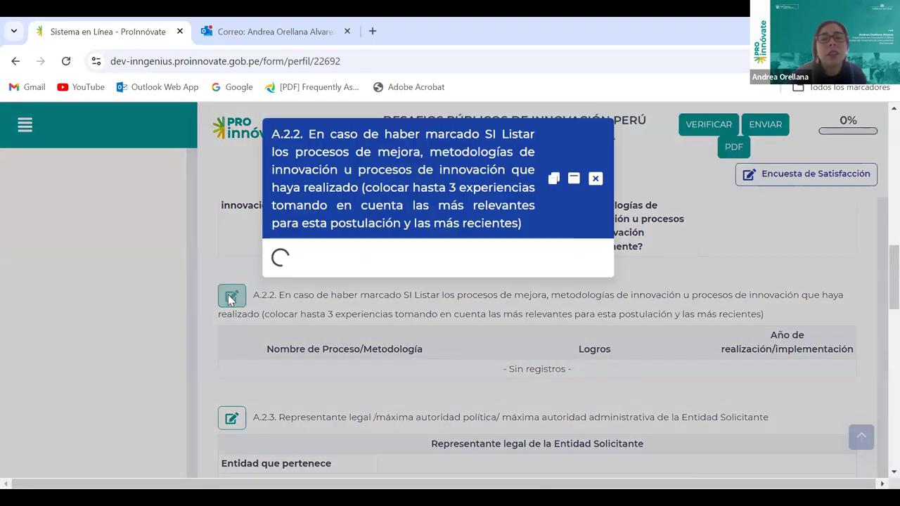
{"action": "left_click", "coordinate": [719, 262]}
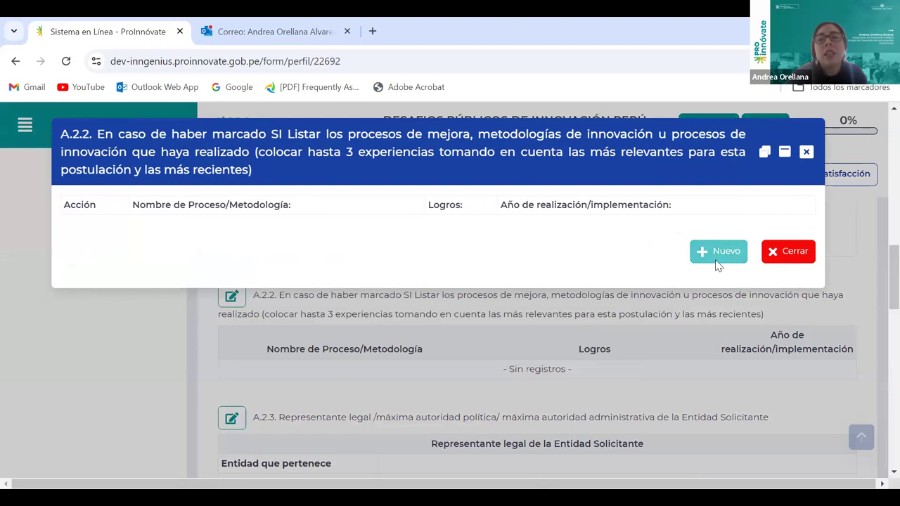
{"action": "left_click", "coordinate": [120, 223]}
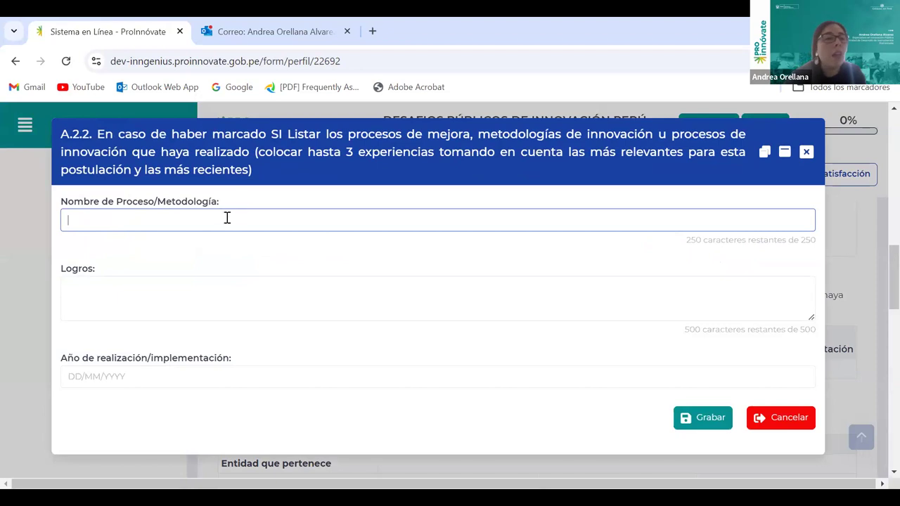
{"action": "left_click", "coordinate": [213, 289]}
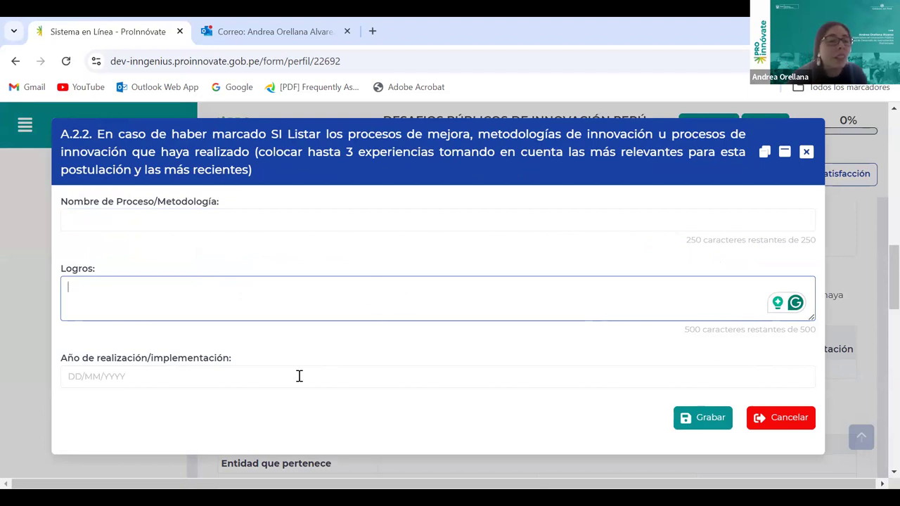
{"action": "left_click", "coordinate": [139, 380]}
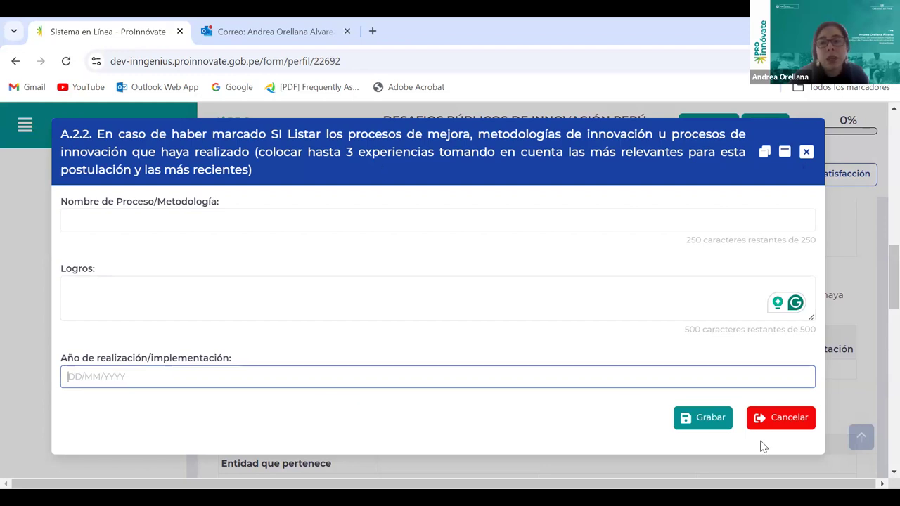
{"action": "left_click", "coordinate": [807, 154]}
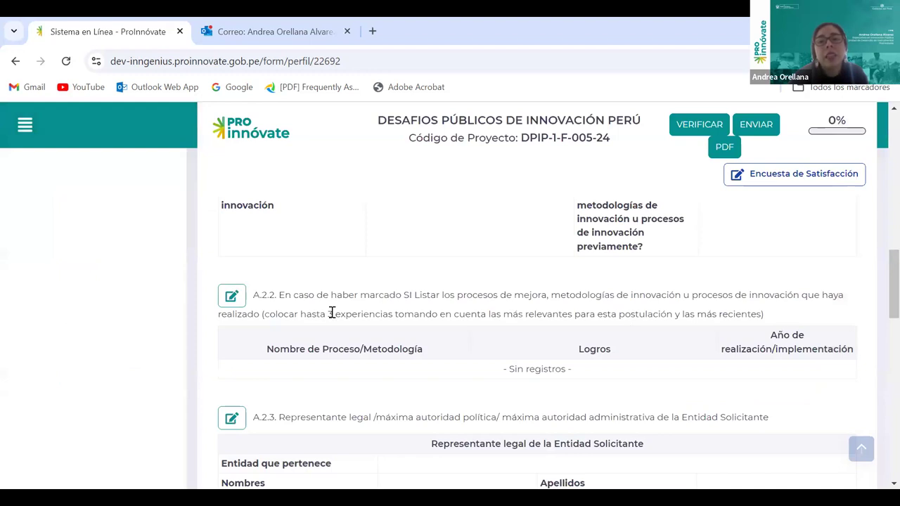
{"action": "left_click_drag", "start_coordinate": [328, 313], "coordinate": [489, 313]}
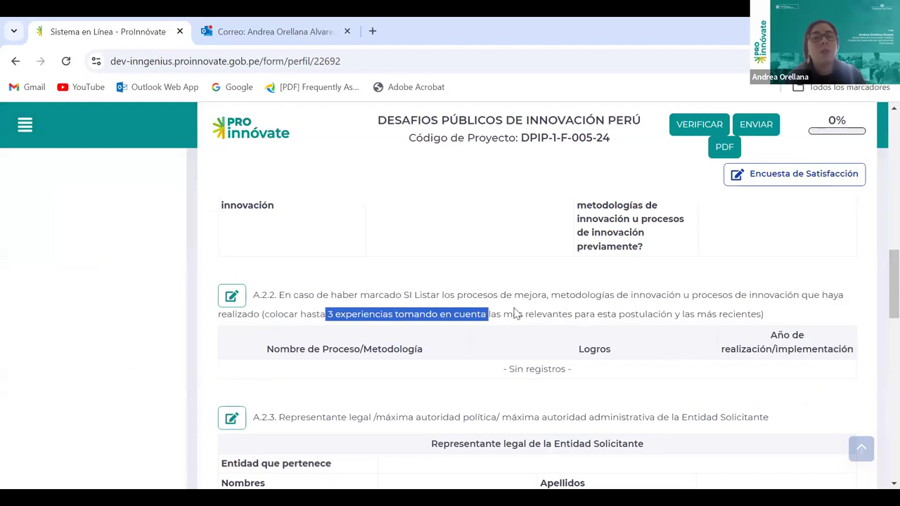
{"action": "scroll", "coordinate": [512, 316], "scroll_direction": "down", "scroll_amount": 2}
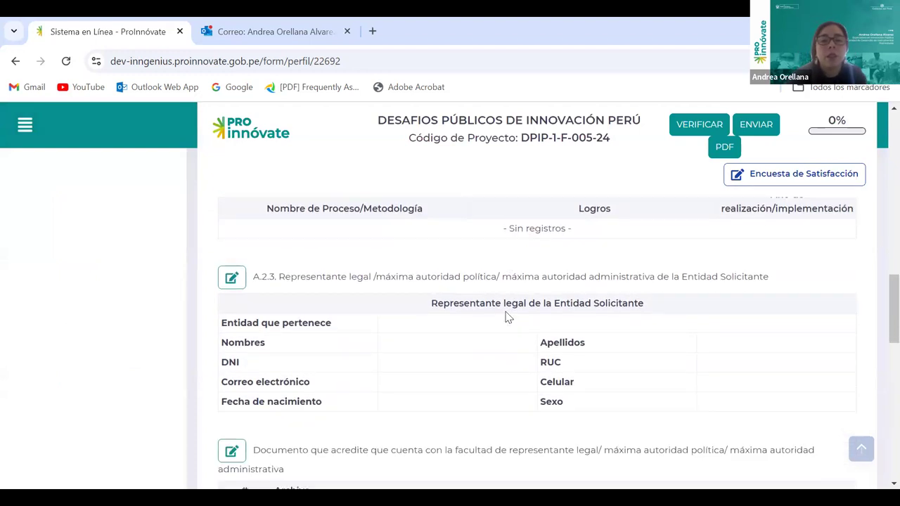
Open the A.2.3 representative dialog, choose DNI, try Buscar, and close it unsaved
{"action": "left_click", "coordinate": [232, 279]}
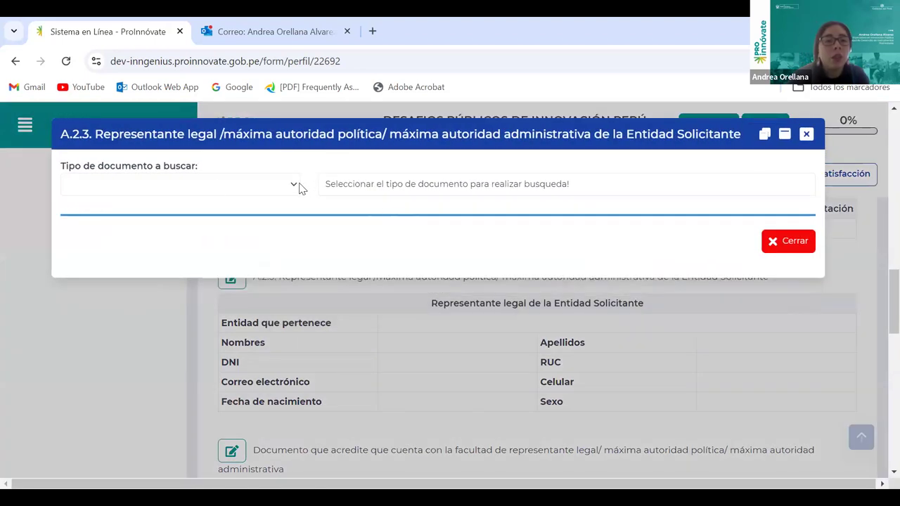
{"action": "left_click", "coordinate": [235, 190]}
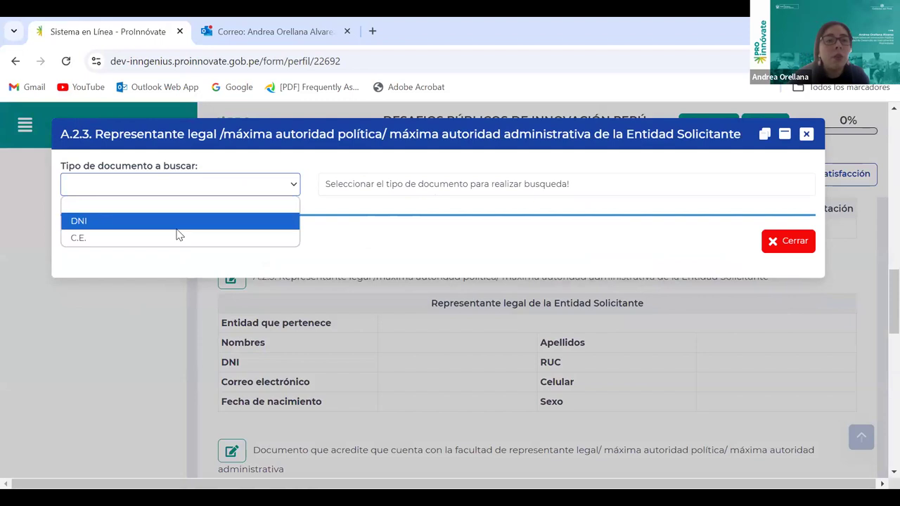
{"action": "left_click", "coordinate": [177, 228]}
{"action": "left_click", "coordinate": [417, 187]}
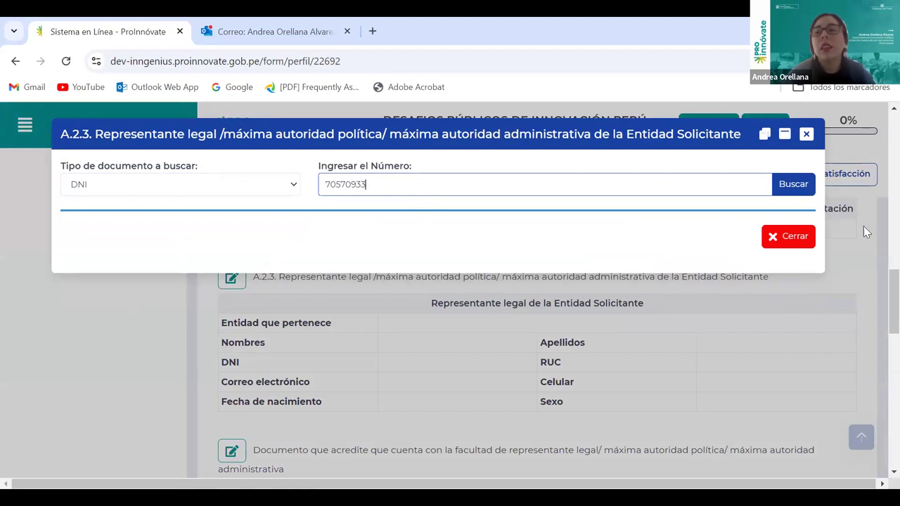
{"action": "left_click", "coordinate": [794, 183]}
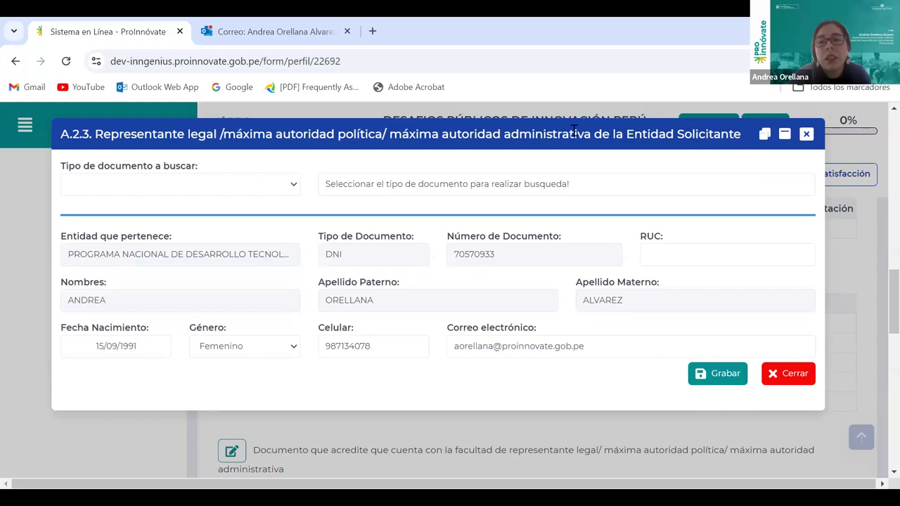
{"action": "left_click", "coordinate": [807, 133]}
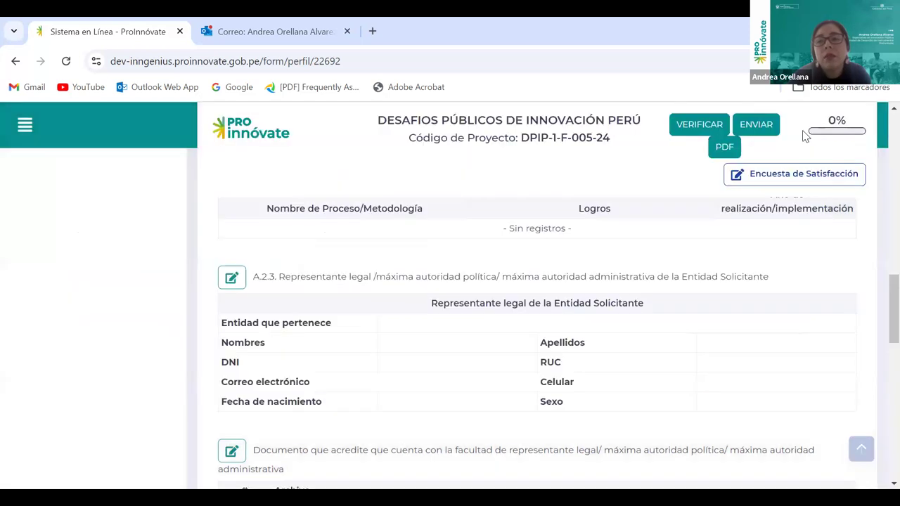
Try the representative-authority document upload, dismissing the notice requiring a representative first
{"action": "scroll", "coordinate": [611, 350], "scroll_direction": "down", "scroll_amount": 2}
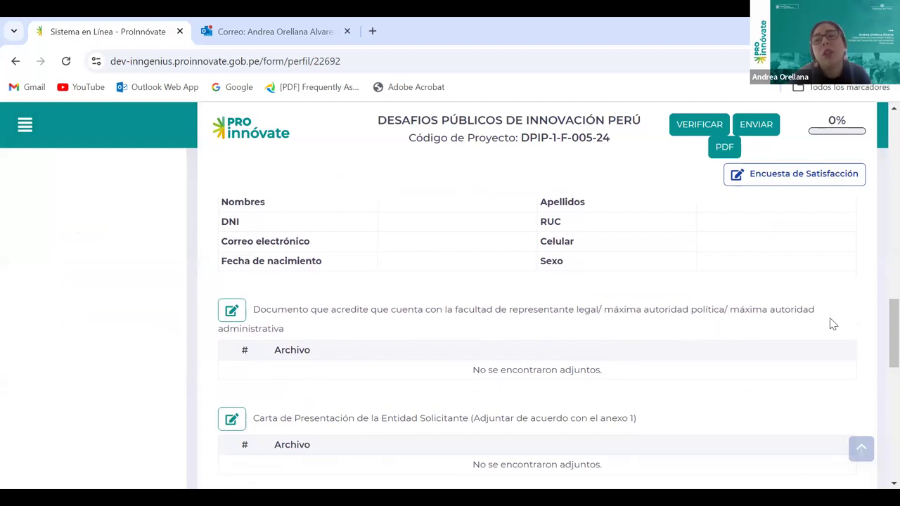
{"action": "left_click", "coordinate": [231, 313]}
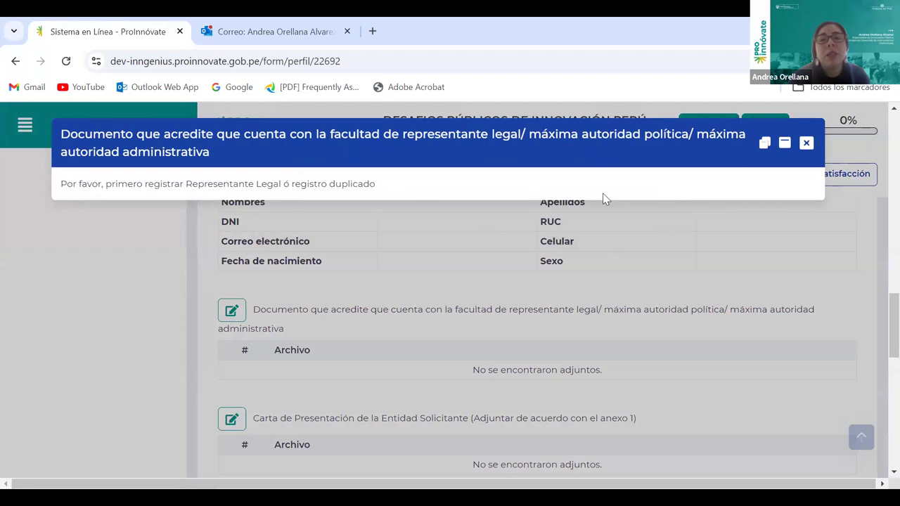
{"action": "left_click", "coordinate": [807, 144]}
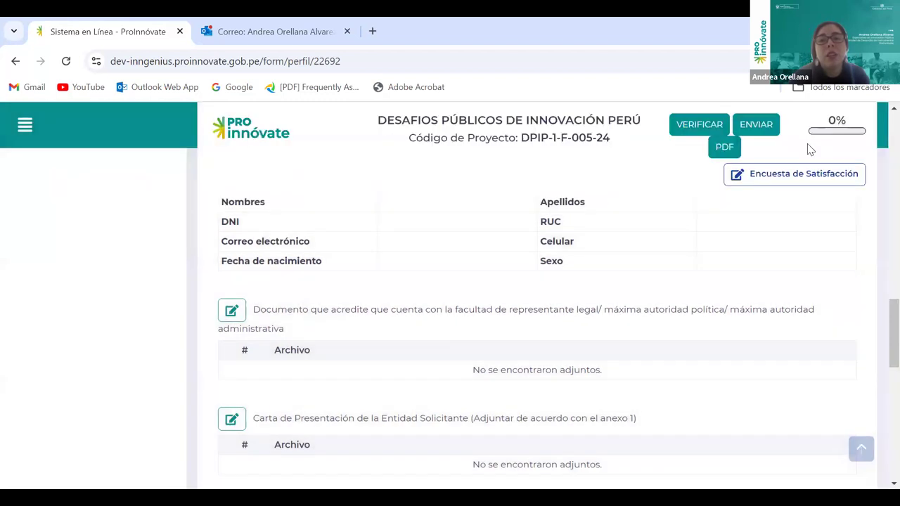
{"action": "scroll", "coordinate": [609, 304], "scroll_direction": "up", "scroll_amount": 2}
Reopen A.2.3, choose DNI, enter the representative's DNI number and search to register them
{"action": "left_click", "coordinate": [231, 277]}
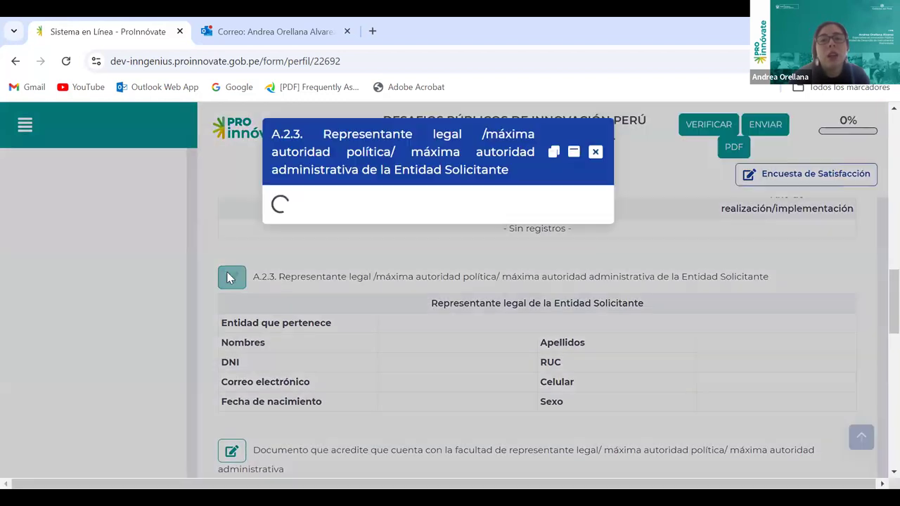
{"action": "left_click", "coordinate": [298, 185]}
{"action": "left_click", "coordinate": [134, 223]}
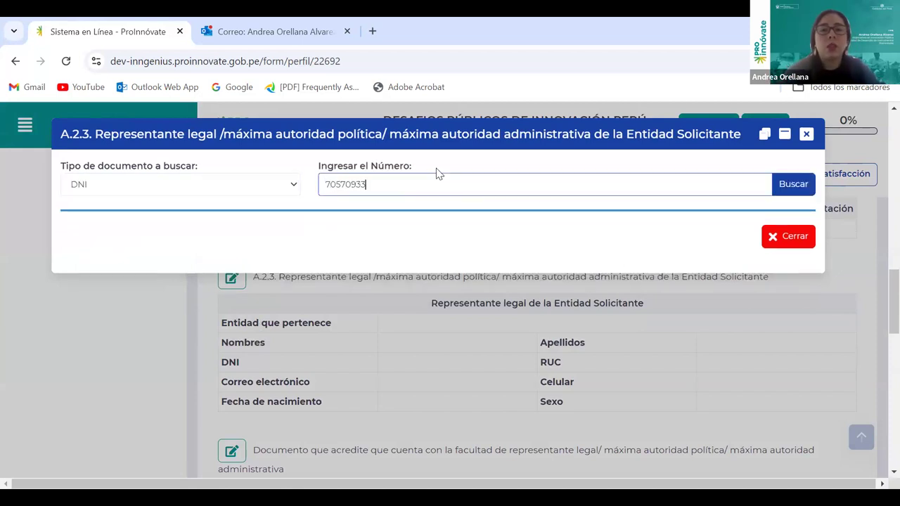
{"action": "left_click", "coordinate": [786, 181]}
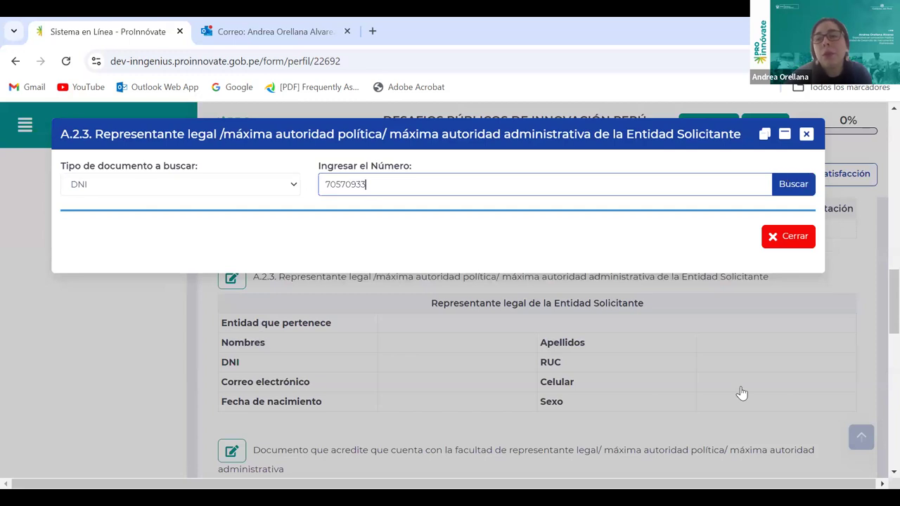
{"action": "scroll", "coordinate": [563, 331], "scroll_direction": "down", "scroll_amount": 3}
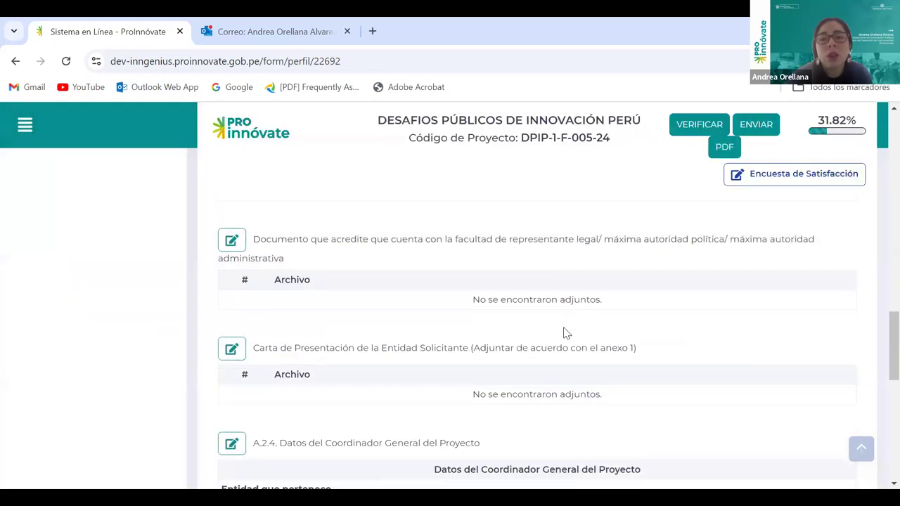
{"action": "scroll", "coordinate": [532, 316], "scroll_direction": "up", "scroll_amount": 1}
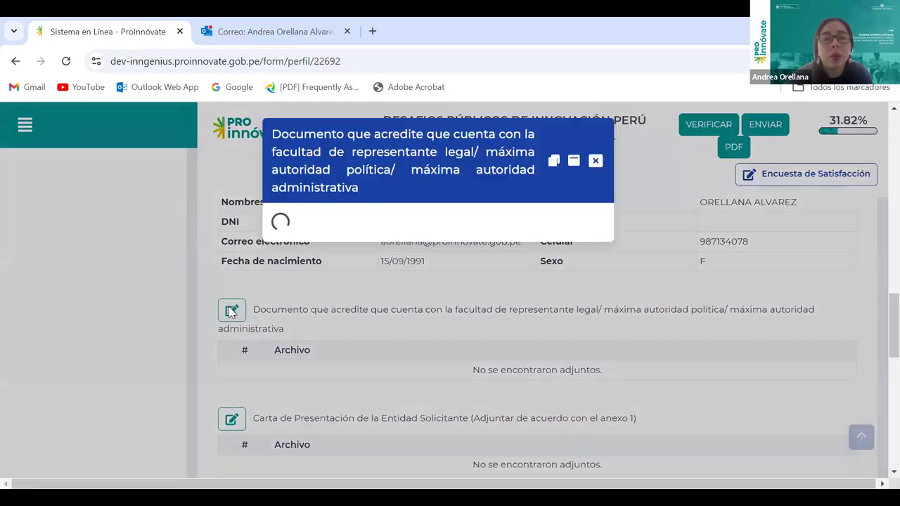
{"action": "left_click", "coordinate": [232, 310]}
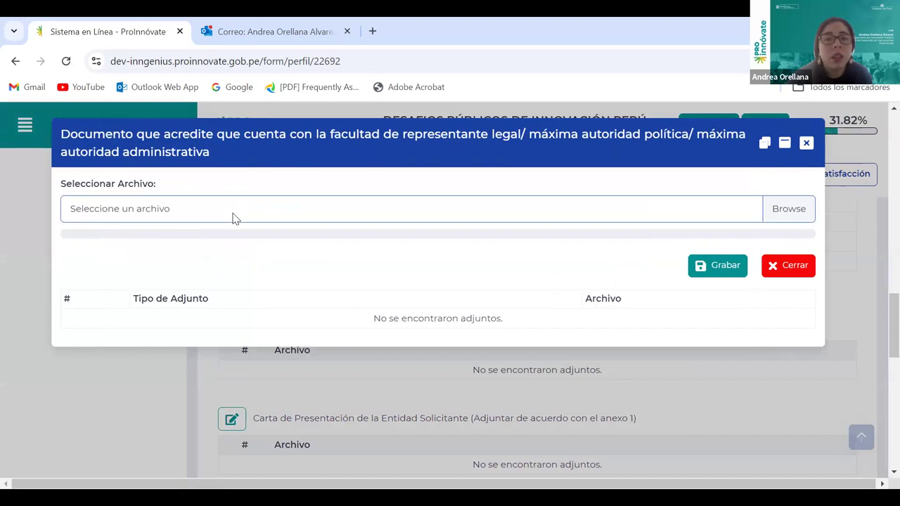
{"action": "left_click", "coordinate": [790, 213]}
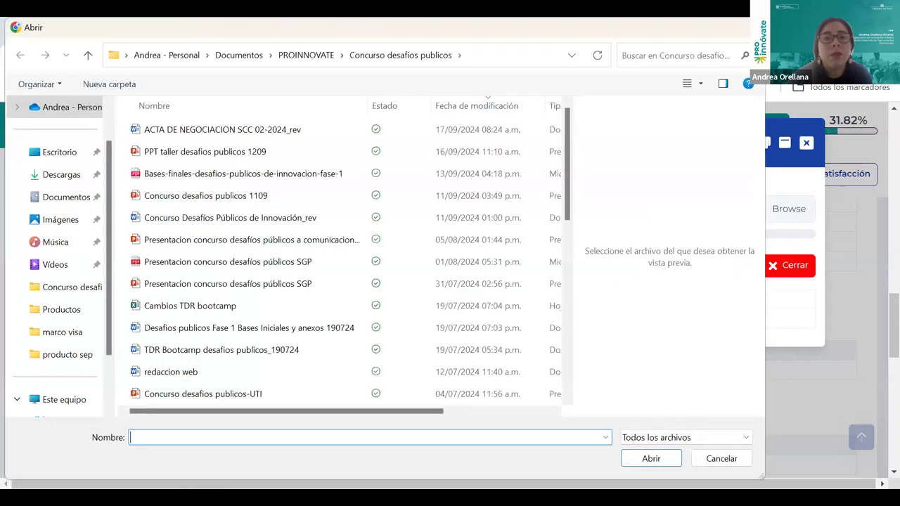
{"action": "key", "text": "Escape"}
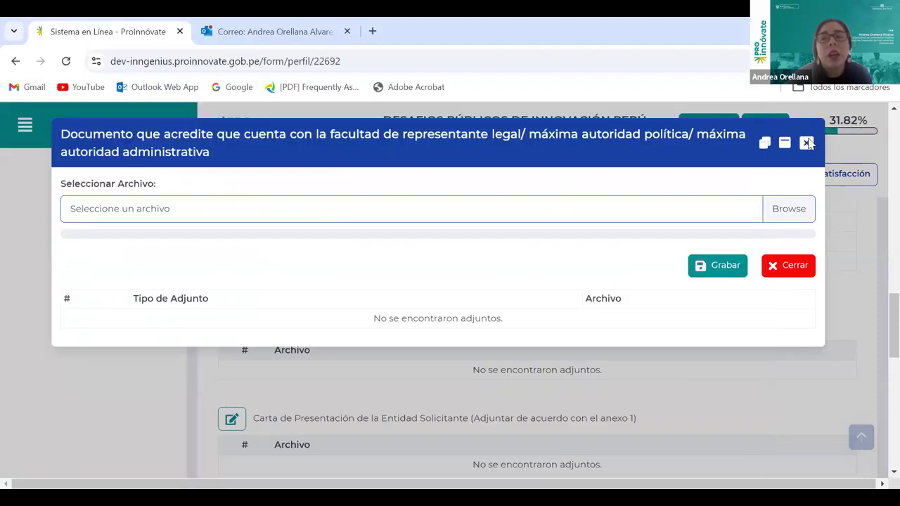
{"action": "left_click", "coordinate": [807, 143]}
{"action": "scroll", "coordinate": [747, 333], "scroll_direction": "down", "scroll_amount": 1}
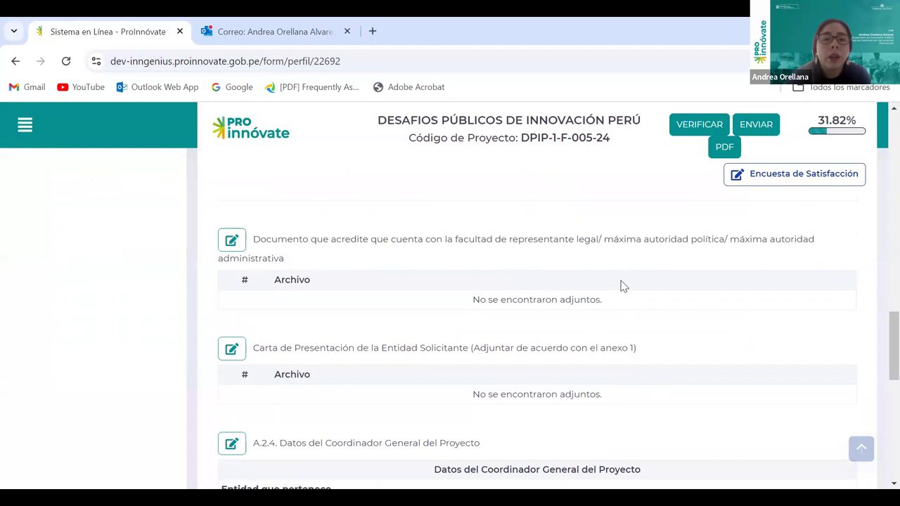
{"action": "scroll", "coordinate": [623, 281], "scroll_direction": "down", "scroll_amount": 1}
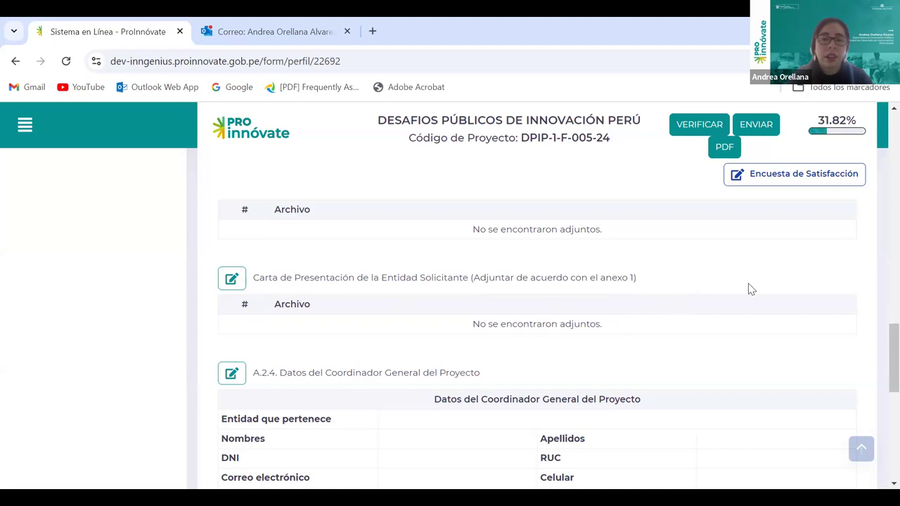
In A.2.4, look up the coordinator by DNI using their document number
{"action": "scroll", "coordinate": [595, 359], "scroll_direction": "down", "scroll_amount": 1}
{"action": "scroll", "coordinate": [675, 349], "scroll_direction": "down", "scroll_amount": 1}
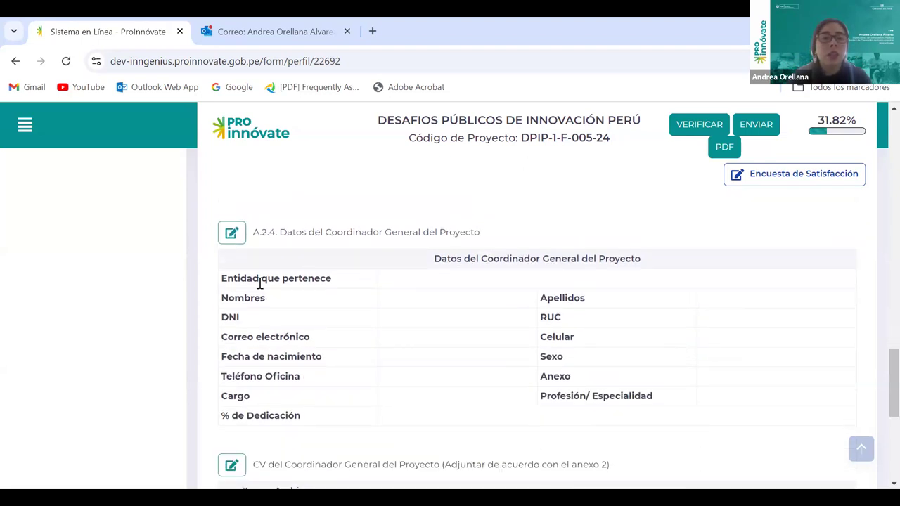
{"action": "left_click", "coordinate": [231, 235]}
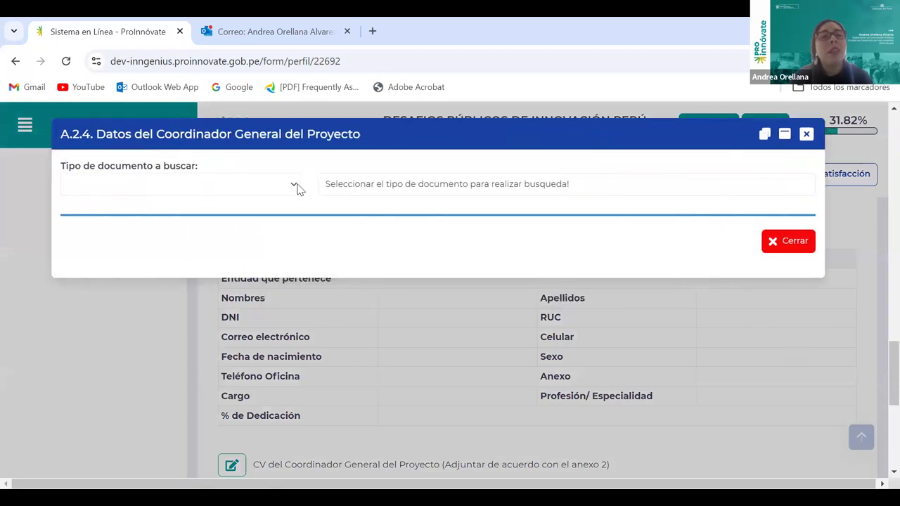
{"action": "left_click", "coordinate": [297, 189]}
{"action": "left_click", "coordinate": [161, 225]}
{"action": "left_click", "coordinate": [396, 185]}
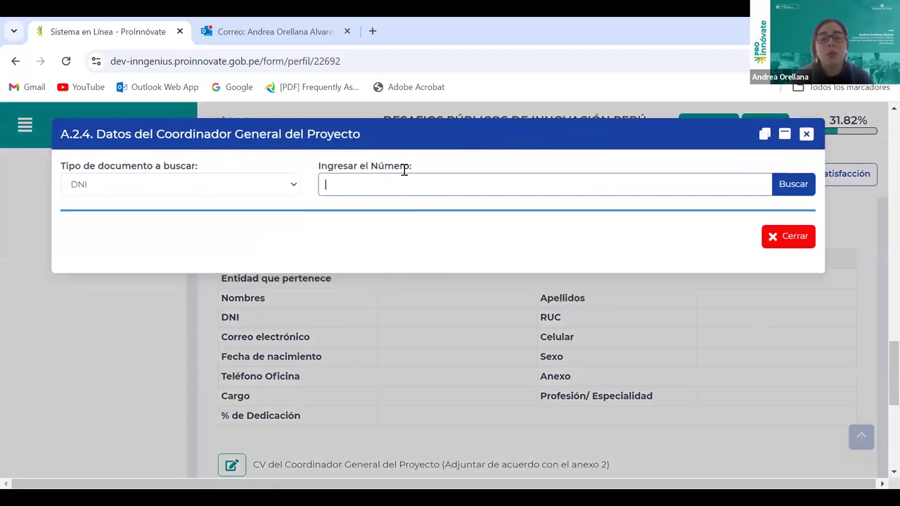
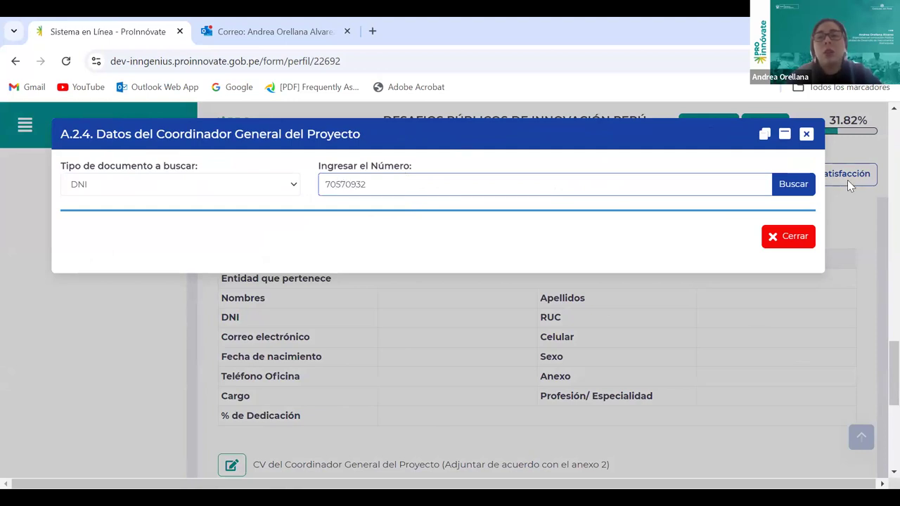
{"action": "left_click", "coordinate": [810, 184]}
Review the coordinator's phone, extension, e-mail, Cargo and Profesión/Especialidad fields
{"action": "scroll", "coordinate": [546, 195], "scroll_direction": "down", "scroll_amount": 2}
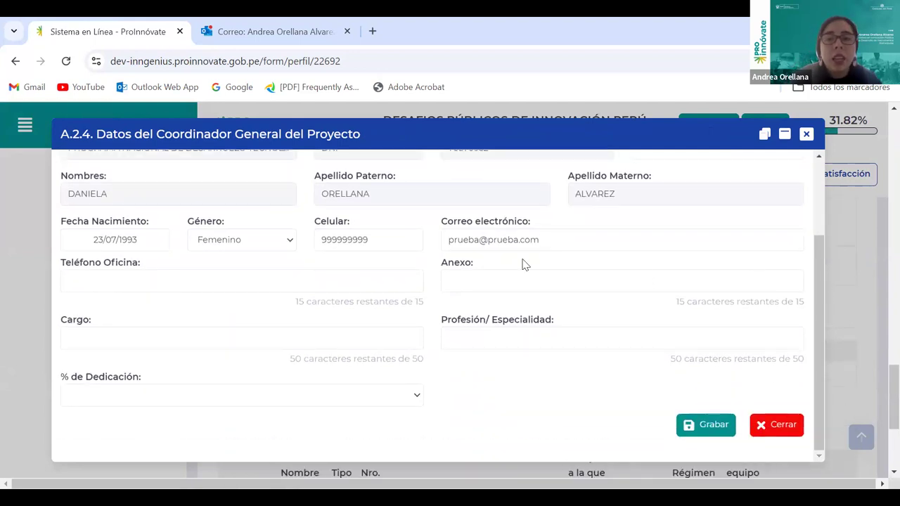
{"action": "left_click", "coordinate": [344, 282]}
{"action": "left_click", "coordinate": [485, 277]}
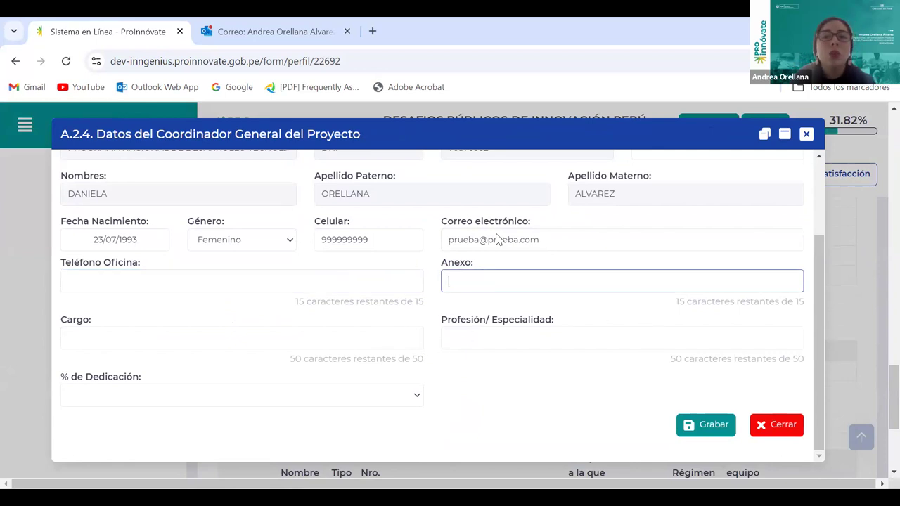
{"action": "left_click", "coordinate": [475, 243]}
{"action": "double_click", "coordinate": [458, 240]}
{"action": "left_click", "coordinate": [109, 340]}
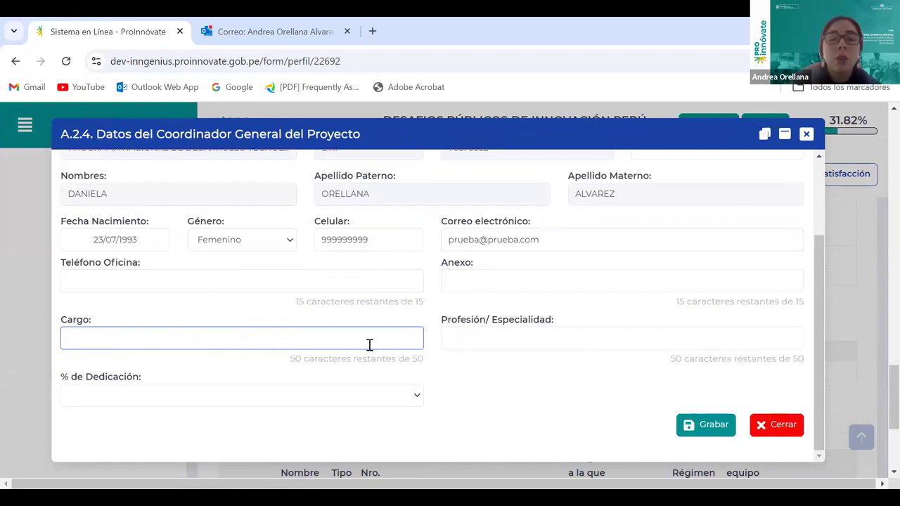
{"action": "left_click", "coordinate": [556, 347]}
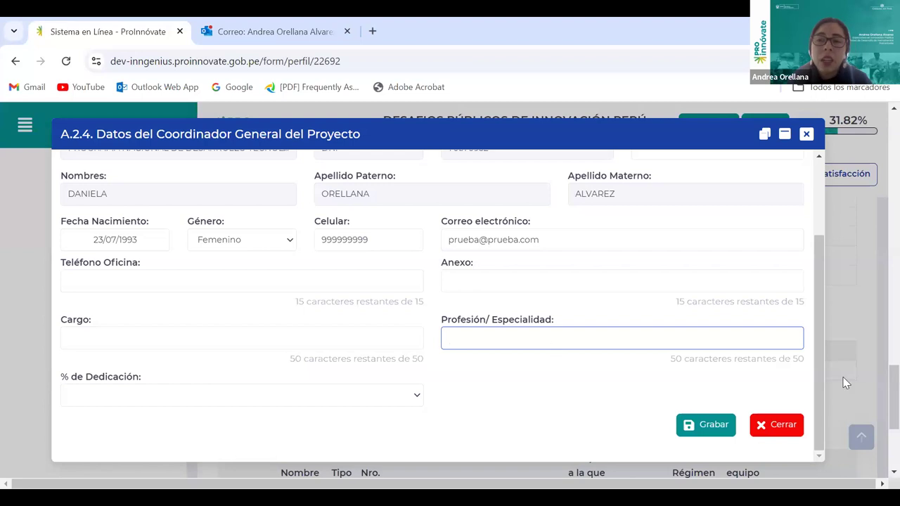
Set the coordinator's dedication to 70% and save with Grabar
{"action": "left_click", "coordinate": [139, 399]}
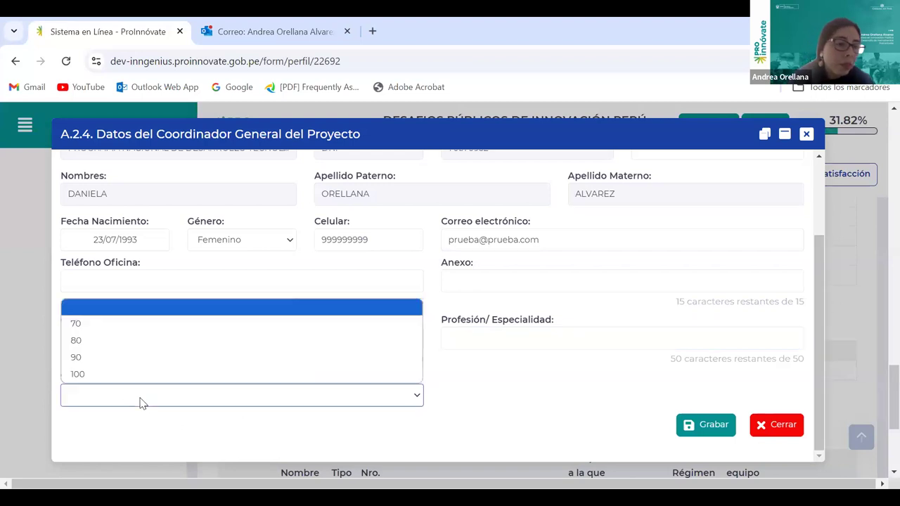
{"action": "left_click", "coordinate": [480, 419]}
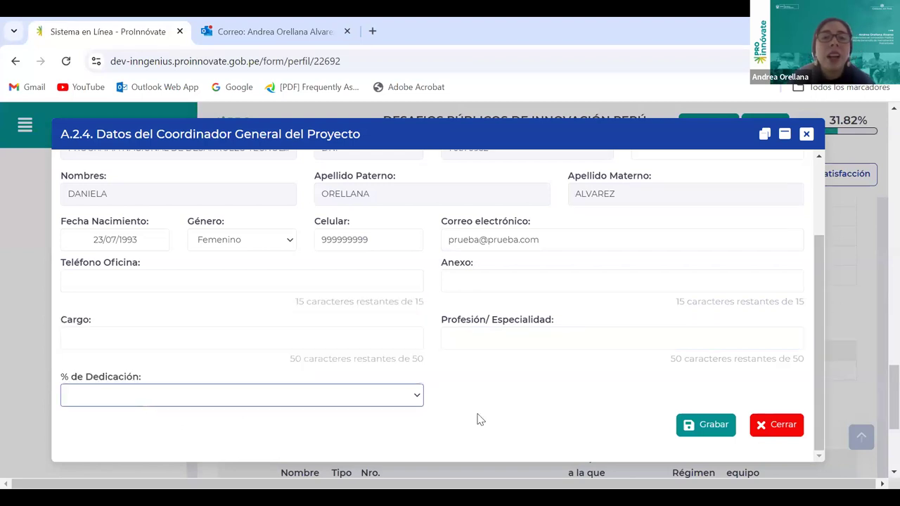
{"action": "left_click", "coordinate": [413, 405]}
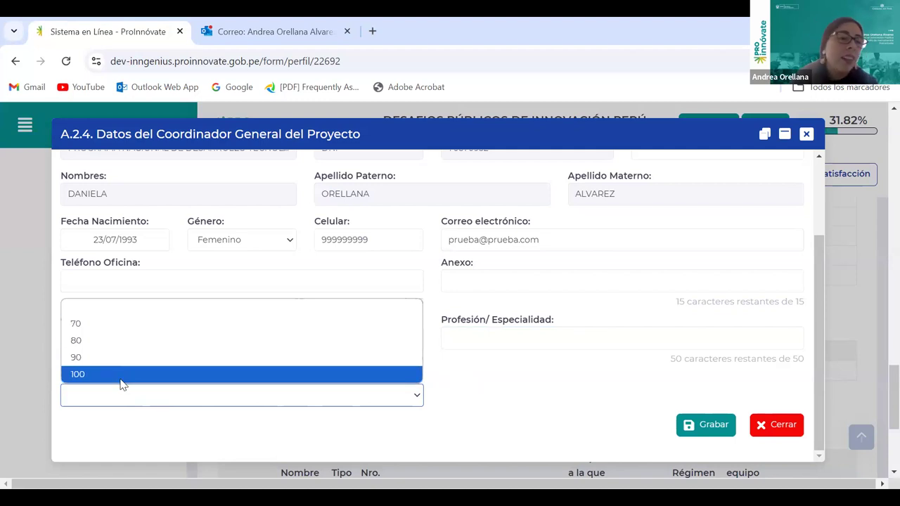
{"action": "left_click", "coordinate": [468, 380]}
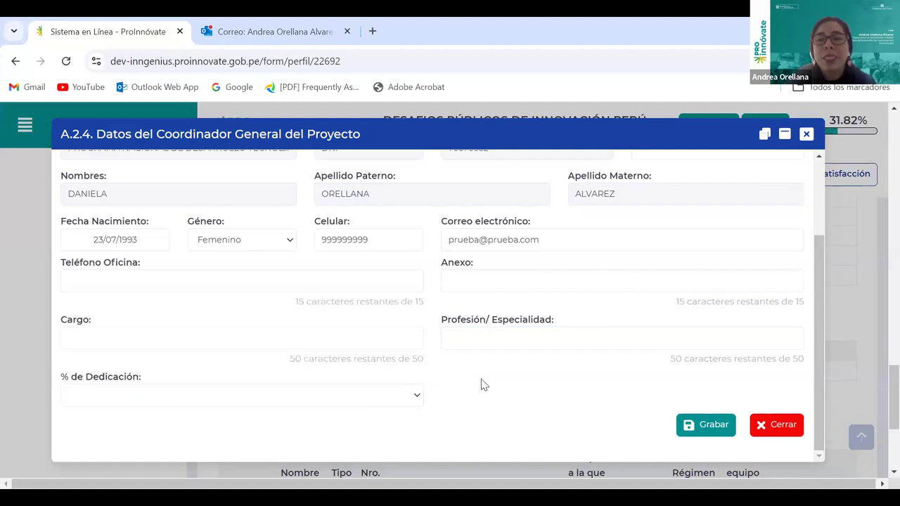
{"action": "left_click", "coordinate": [416, 399]}
{"action": "left_click", "coordinate": [127, 322]}
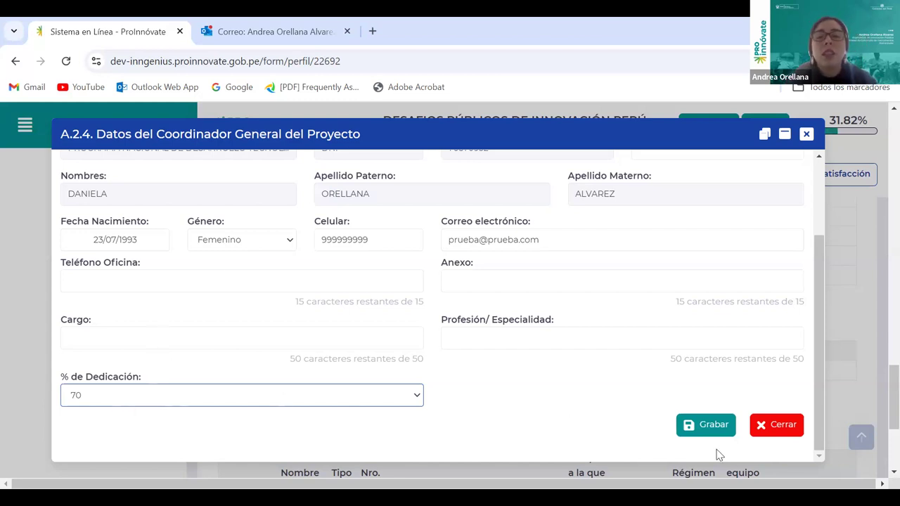
{"action": "left_click", "coordinate": [709, 429]}
{"action": "left_click", "coordinate": [806, 138]}
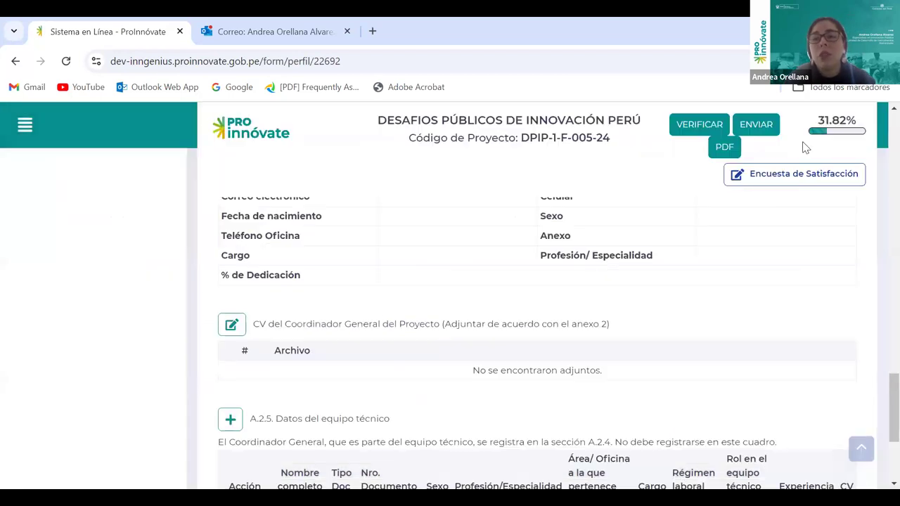
{"action": "scroll", "coordinate": [603, 398], "scroll_direction": "down", "scroll_amount": 3}
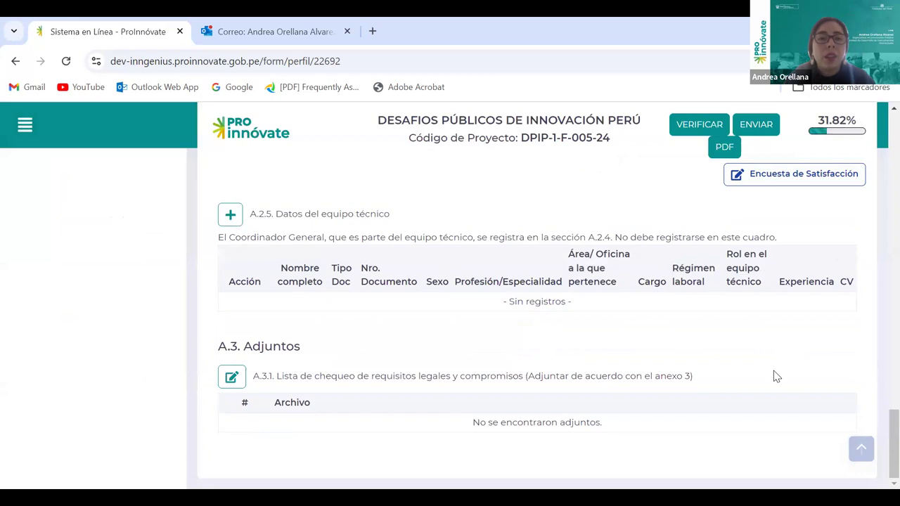
{"action": "scroll", "coordinate": [776, 377], "scroll_direction": "up", "scroll_amount": 3}
{"action": "scroll", "coordinate": [635, 333], "scroll_direction": "down", "scroll_amount": 1}
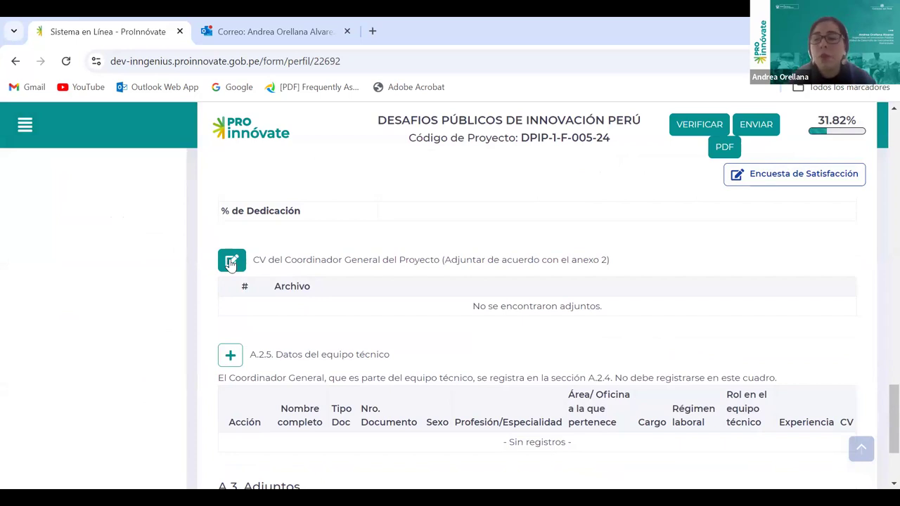
{"action": "scroll", "coordinate": [466, 270], "scroll_direction": "down", "scroll_amount": 2}
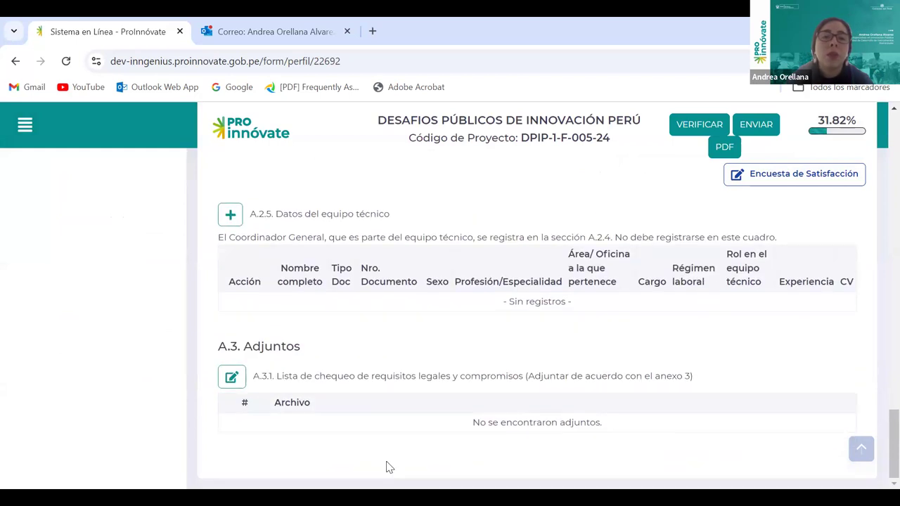
Add a technical team member in A.2.5, choosing DNI and entering their document number
{"action": "left_click", "coordinate": [230, 214]}
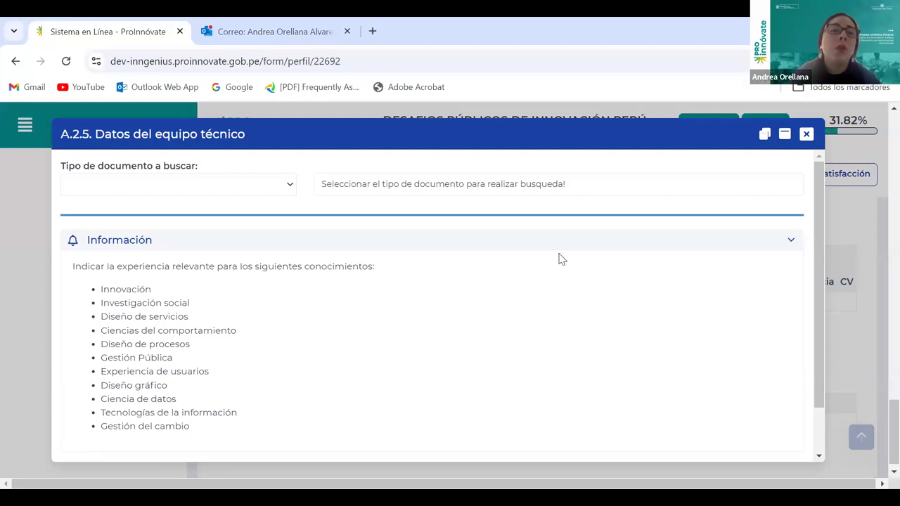
{"action": "left_click", "coordinate": [287, 192]}
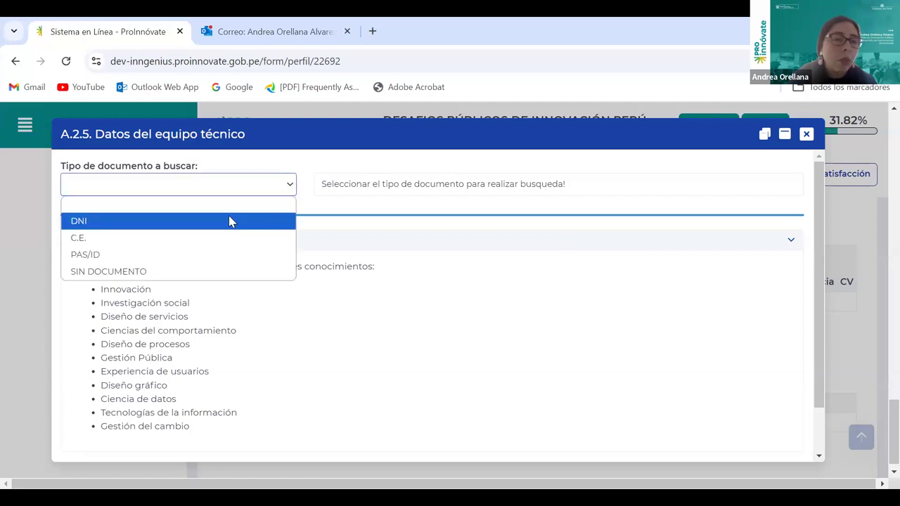
{"action": "key", "text": "Return"}
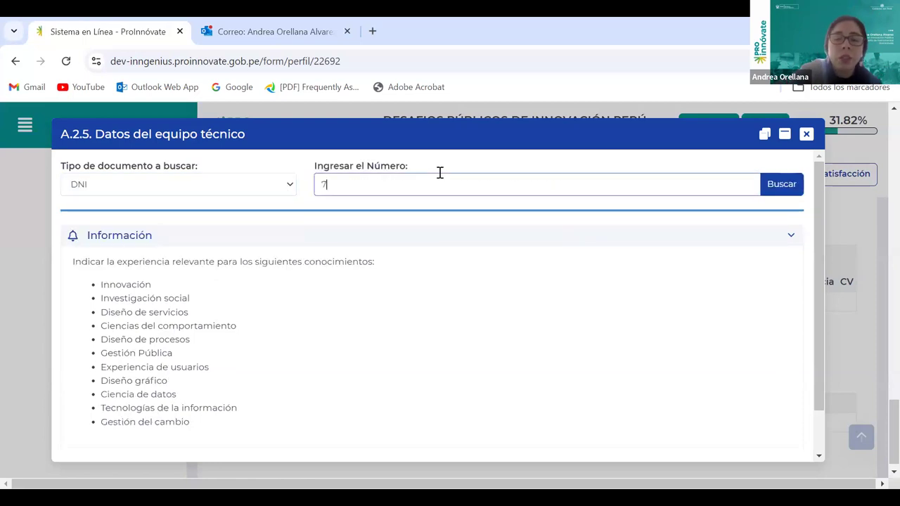
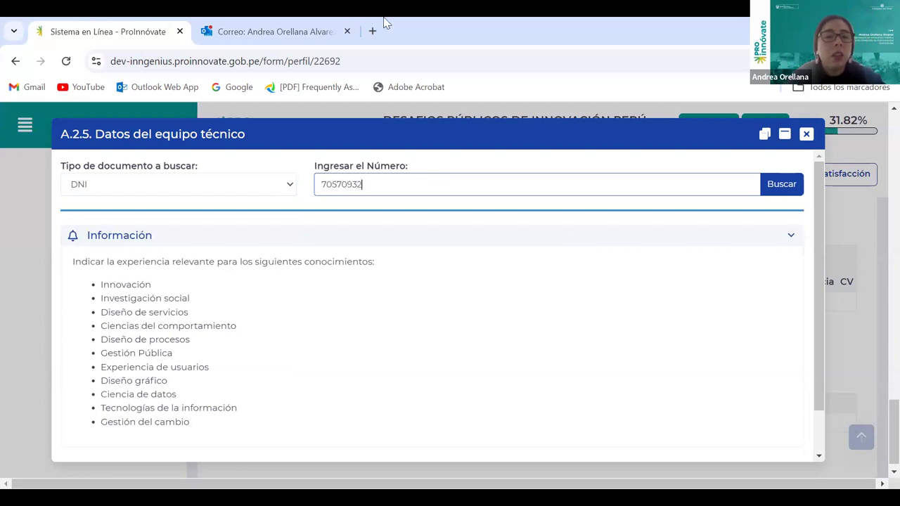
Review the eleven required knowledge areas, then run Buscar to load the member's details
{"action": "scroll", "coordinate": [404, 223], "scroll_direction": "down", "scroll_amount": 1}
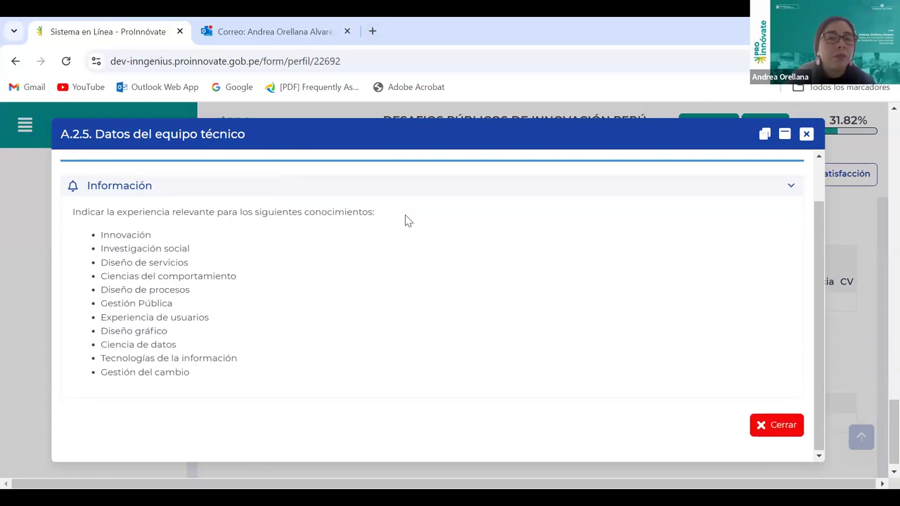
{"action": "scroll", "coordinate": [404, 223], "scroll_direction": "up", "scroll_amount": 1}
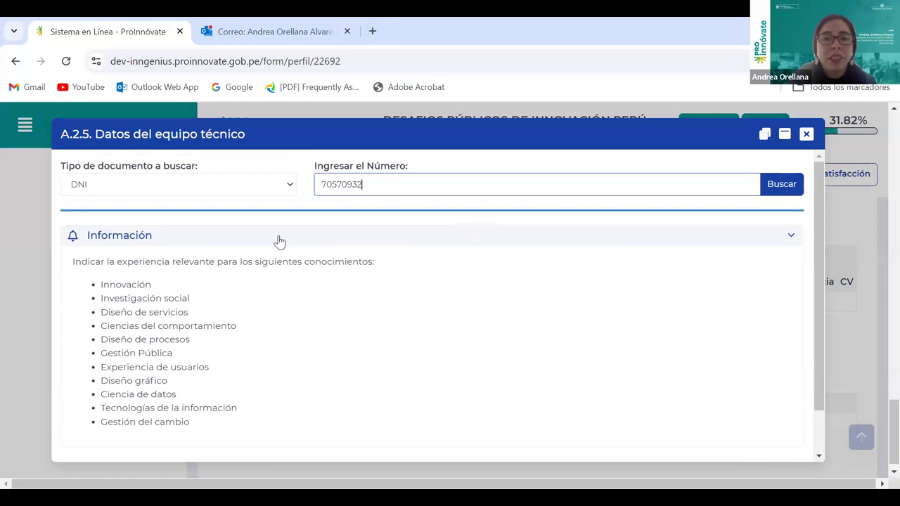
{"action": "scroll", "coordinate": [422, 214], "scroll_direction": "down", "scroll_amount": 1}
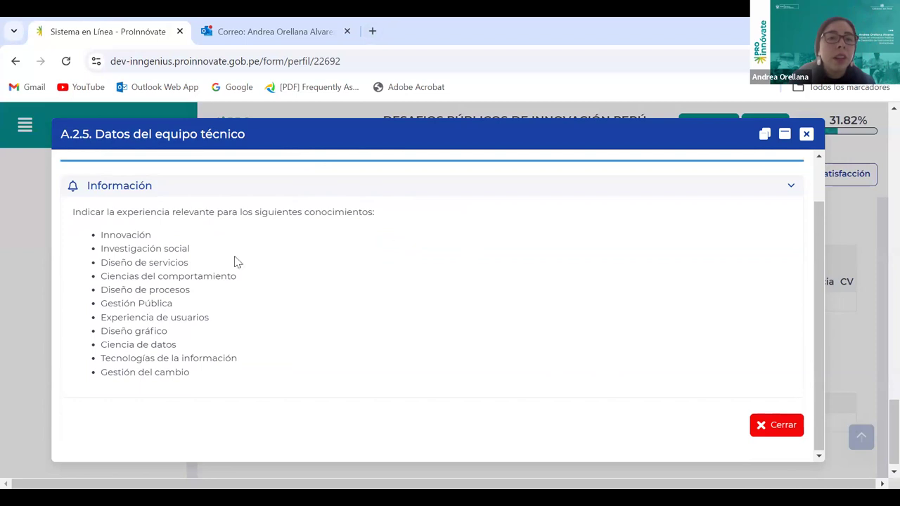
{"action": "left_click_drag", "start_coordinate": [102, 237], "coordinate": [261, 337]}
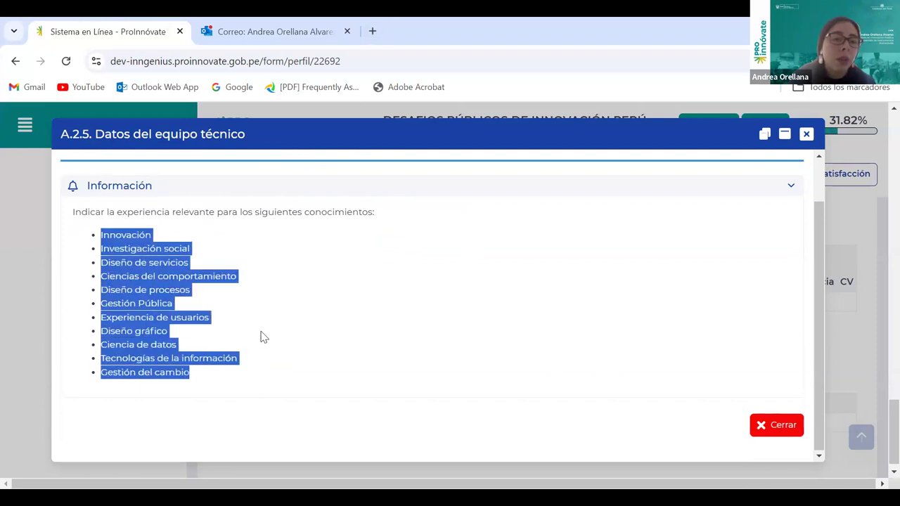
{"action": "left_click", "coordinate": [262, 336]}
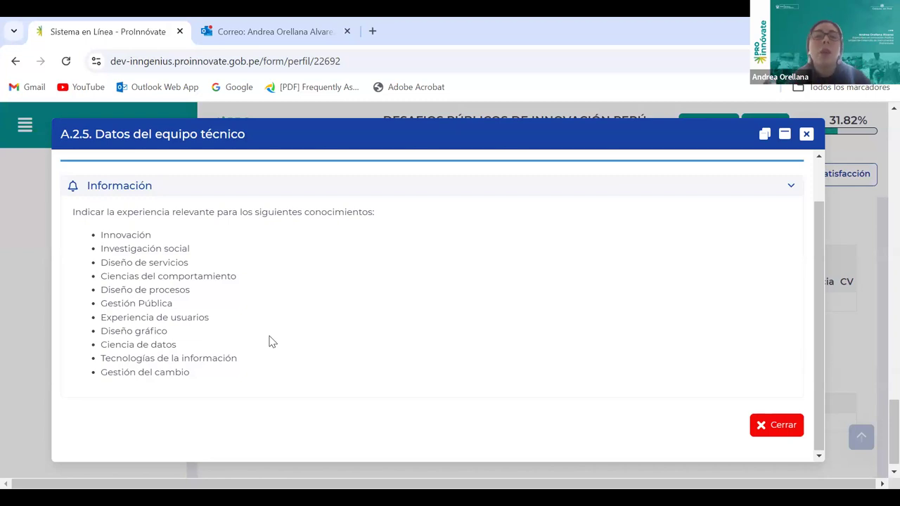
{"action": "scroll", "coordinate": [267, 338], "scroll_direction": "up", "scroll_amount": 2}
{"action": "left_click", "coordinate": [780, 184]}
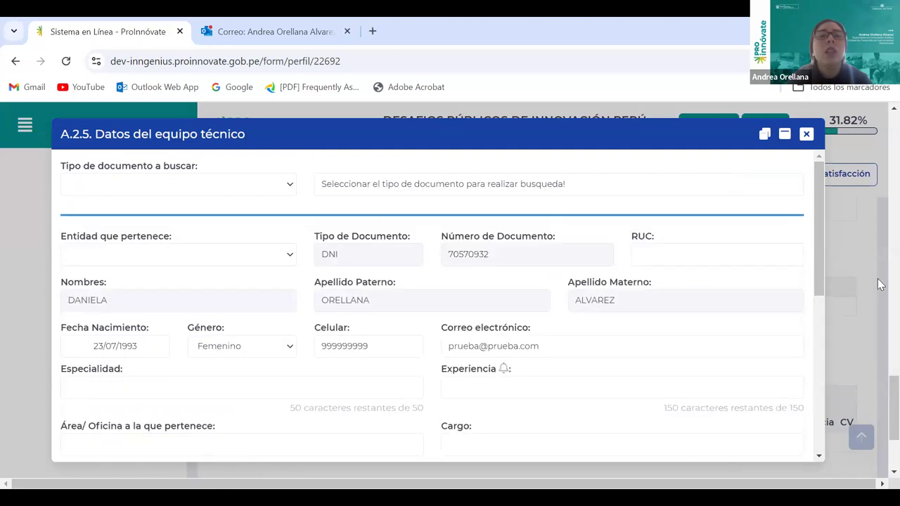
Set the member's entity to PROGRAMA NACIONAL DE DESARROLLO TECNOLÓGICO E INNOVACIÓN and review Especialidad and Experiencia
{"action": "left_click", "coordinate": [293, 260]}
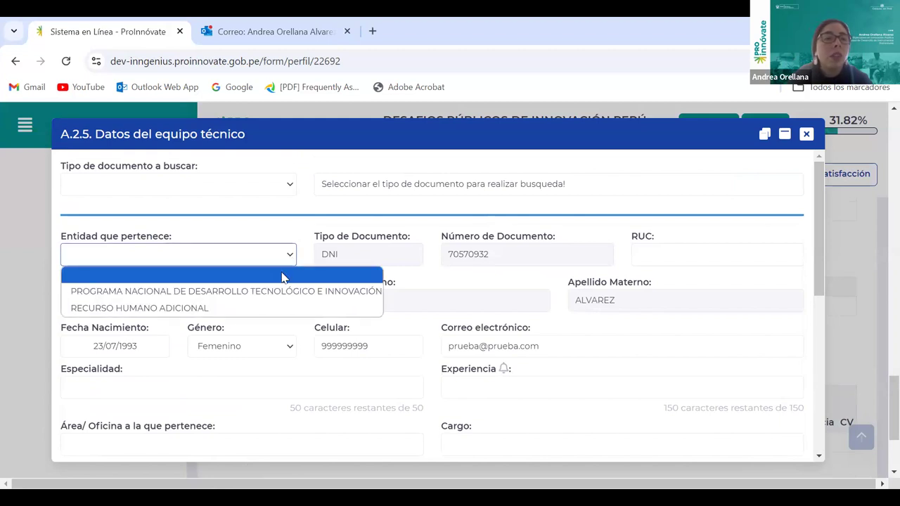
{"action": "left_click", "coordinate": [204, 291]}
{"action": "scroll", "coordinate": [260, 281], "scroll_direction": "down", "scroll_amount": 2}
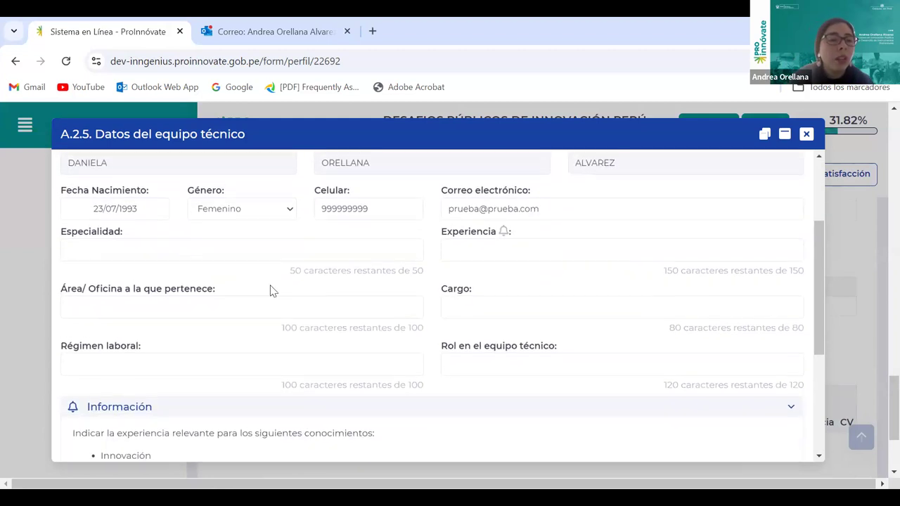
{"action": "left_click", "coordinate": [272, 254]}
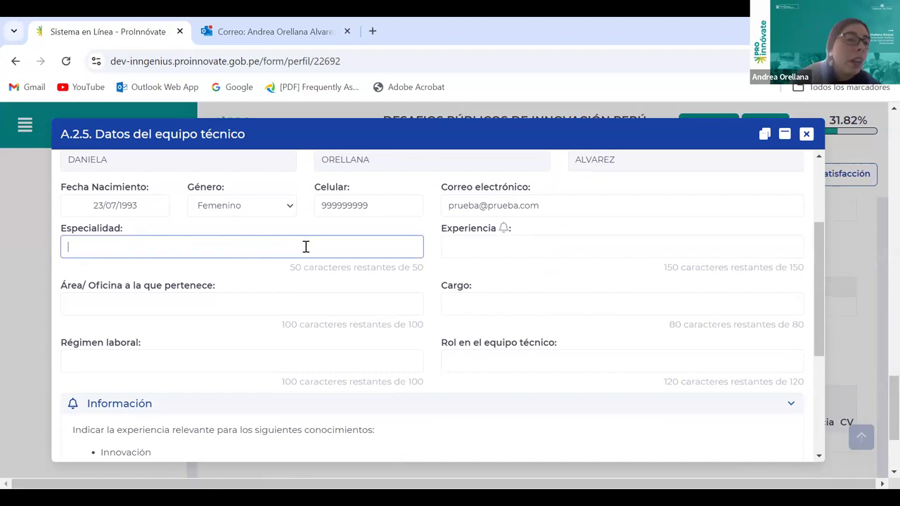
{"action": "left_click", "coordinate": [506, 230]}
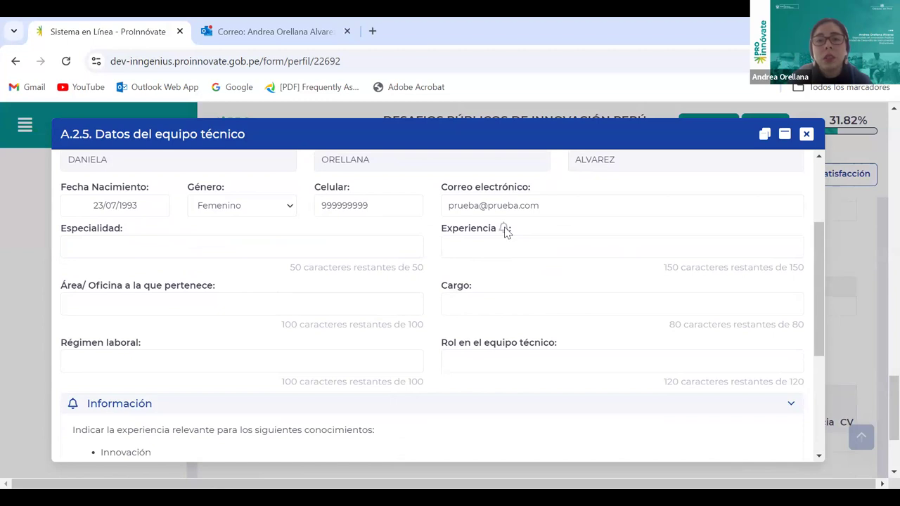
{"action": "scroll", "coordinate": [227, 297], "scroll_direction": "down", "scroll_amount": 3}
{"action": "left_click_drag", "start_coordinate": [104, 234], "coordinate": [284, 386]}
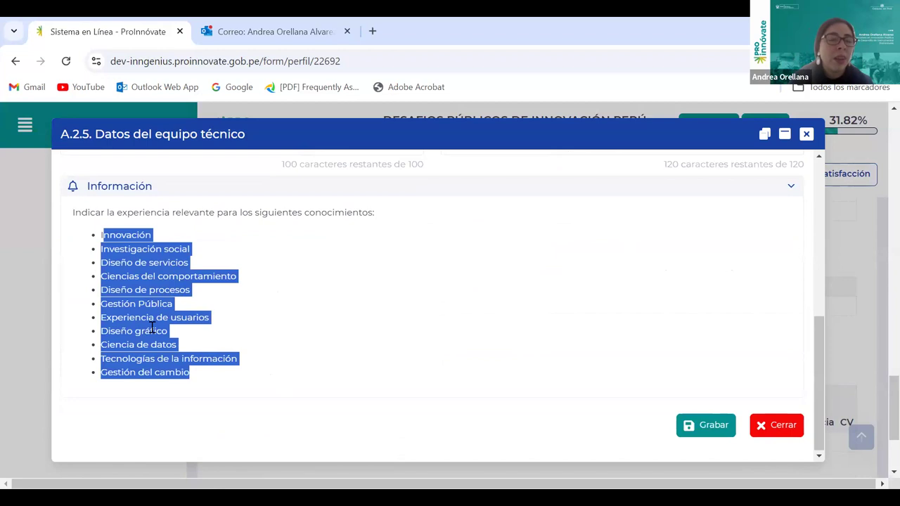
{"action": "scroll", "coordinate": [502, 326], "scroll_direction": "up", "scroll_amount": 3}
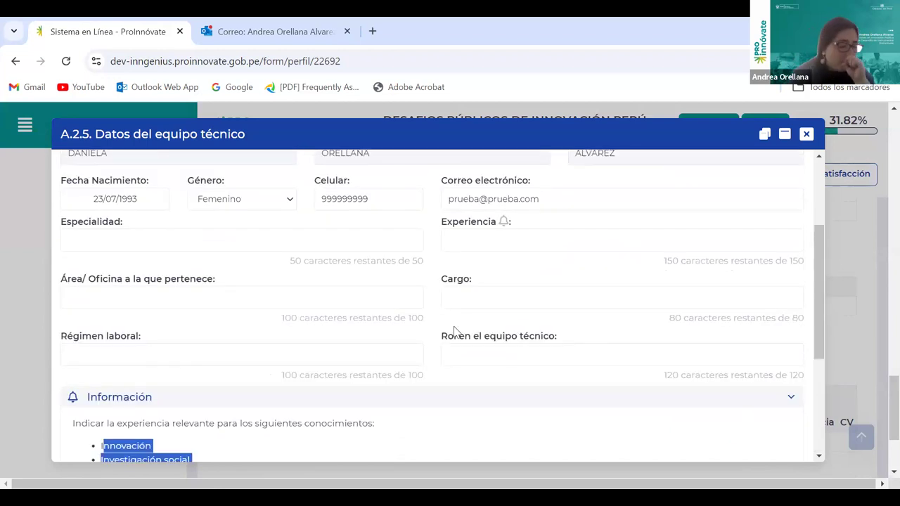
Step through the Área/Oficina, Cargo and Régimen laboral fields
{"action": "left_click", "coordinate": [147, 301]}
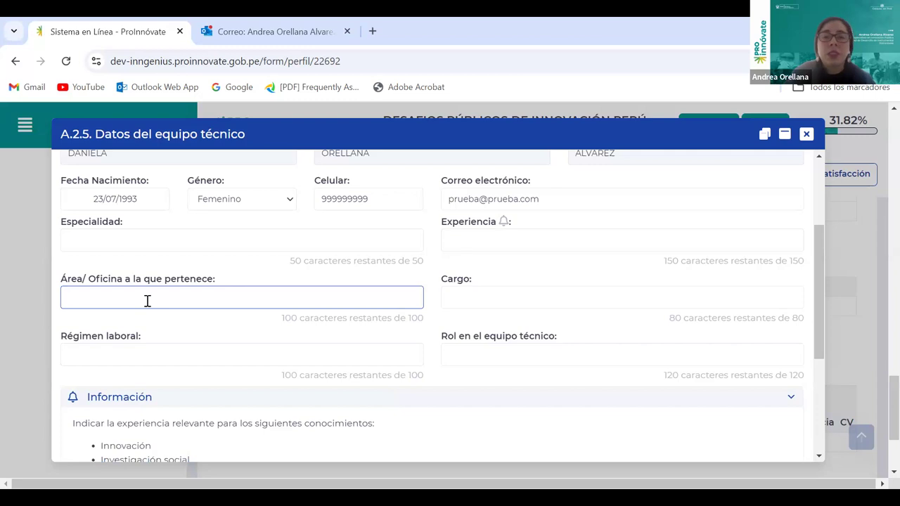
{"action": "left_click", "coordinate": [475, 296]}
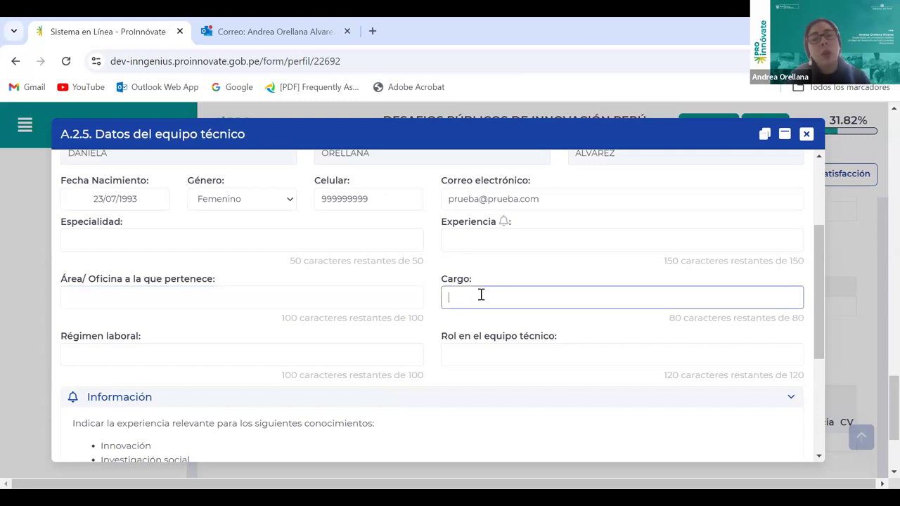
{"action": "left_click", "coordinate": [204, 355]}
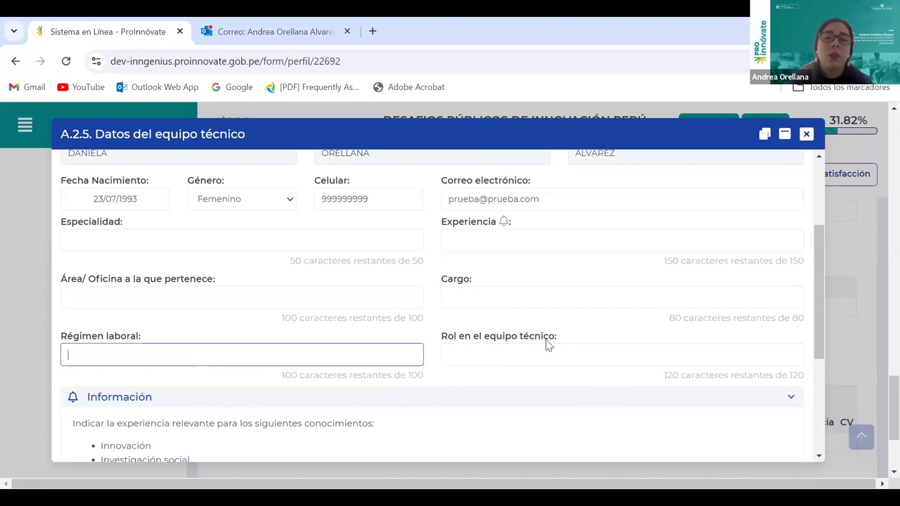
{"action": "scroll", "coordinate": [724, 448], "scroll_direction": "down", "scroll_amount": 5}
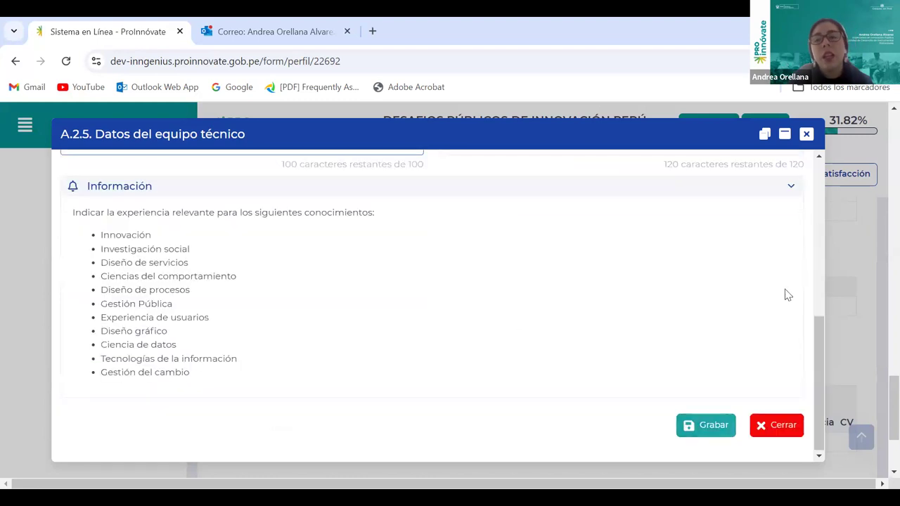
Close the A.2.5 technical team dialog and return to the top of the form
{"action": "left_click", "coordinate": [806, 135]}
{"action": "scroll", "coordinate": [699, 359], "scroll_direction": "down", "scroll_amount": 1}
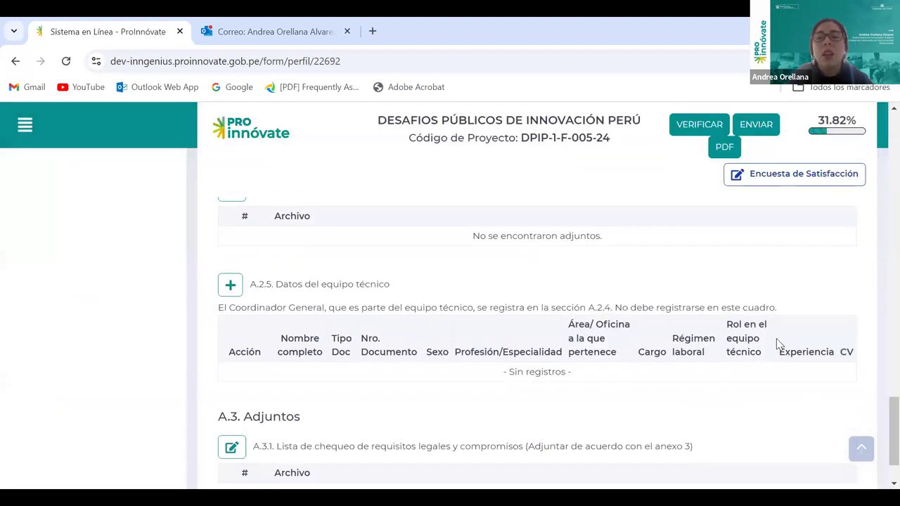
{"action": "scroll", "coordinate": [778, 344], "scroll_direction": "down", "scroll_amount": 1}
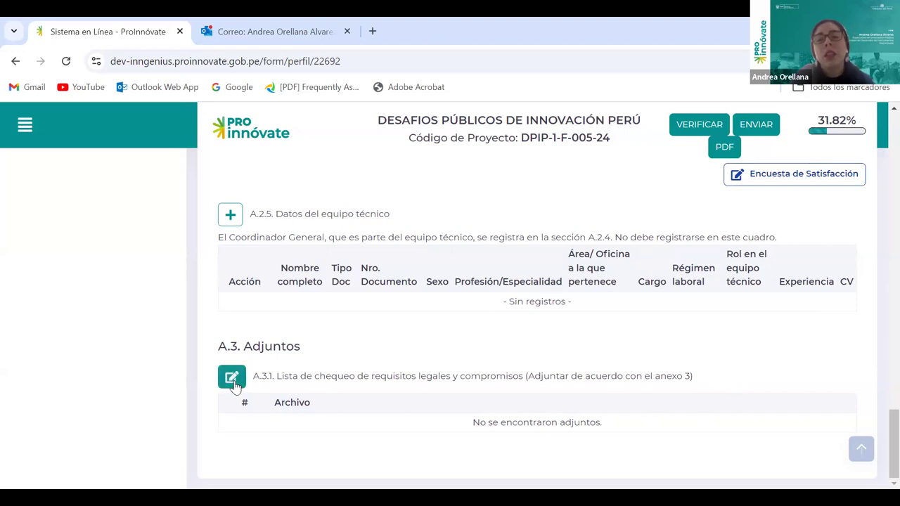
{"action": "scroll", "coordinate": [529, 318], "scroll_direction": "up", "scroll_amount": 15}
{"action": "scroll", "coordinate": [555, 326], "scroll_direction": "up", "scroll_amount": 6}
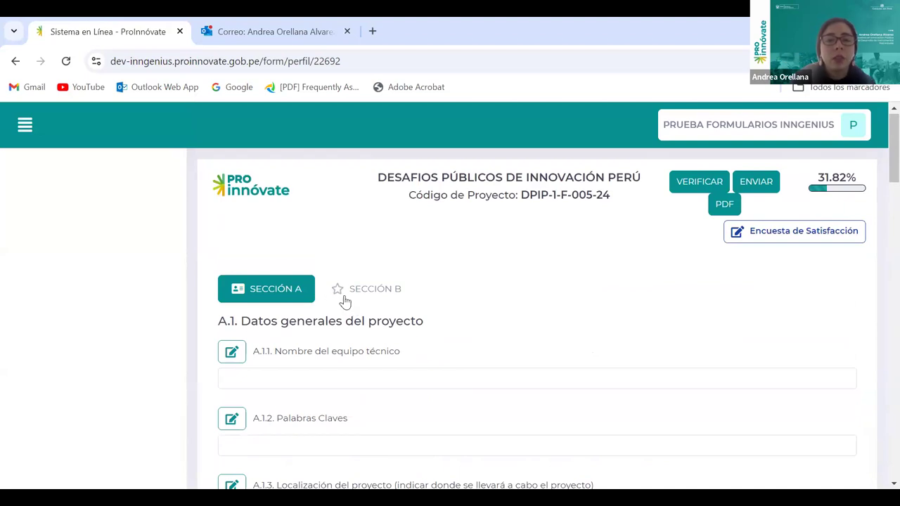
Switch to Sección B and review B.1 Descripción de la problemática and its B.1.1 table
{"action": "left_click", "coordinate": [392, 292]}
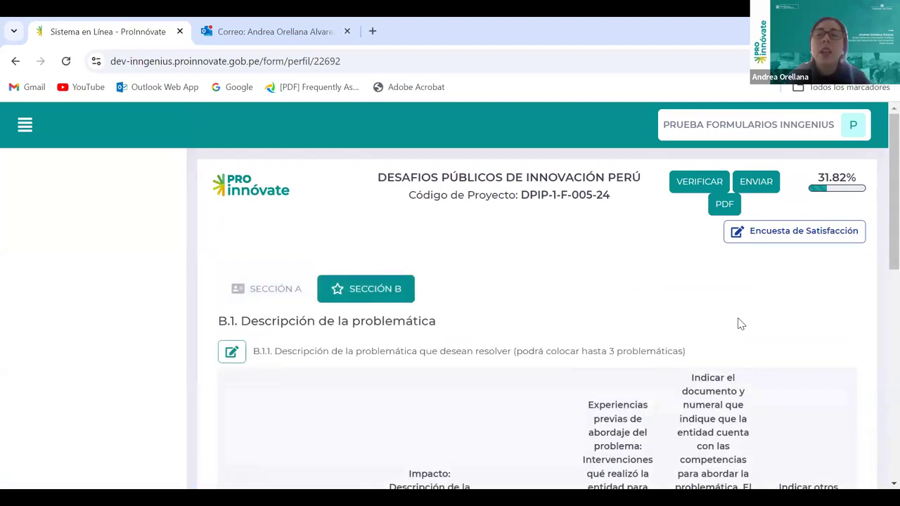
{"action": "scroll", "coordinate": [854, 318], "scroll_direction": "down", "scroll_amount": 1}
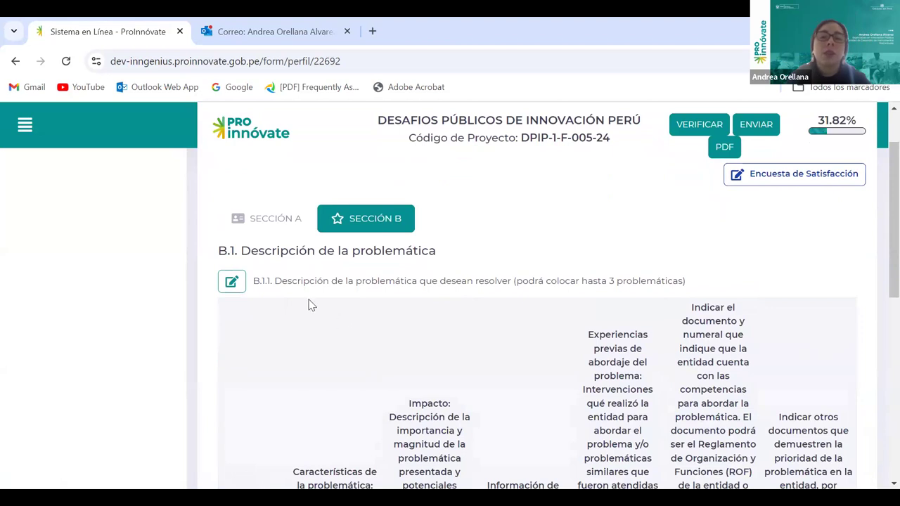
{"action": "scroll", "coordinate": [591, 359], "scroll_direction": "down", "scroll_amount": 2}
{"action": "scroll", "coordinate": [587, 357], "scroll_direction": "up", "scroll_amount": 1}
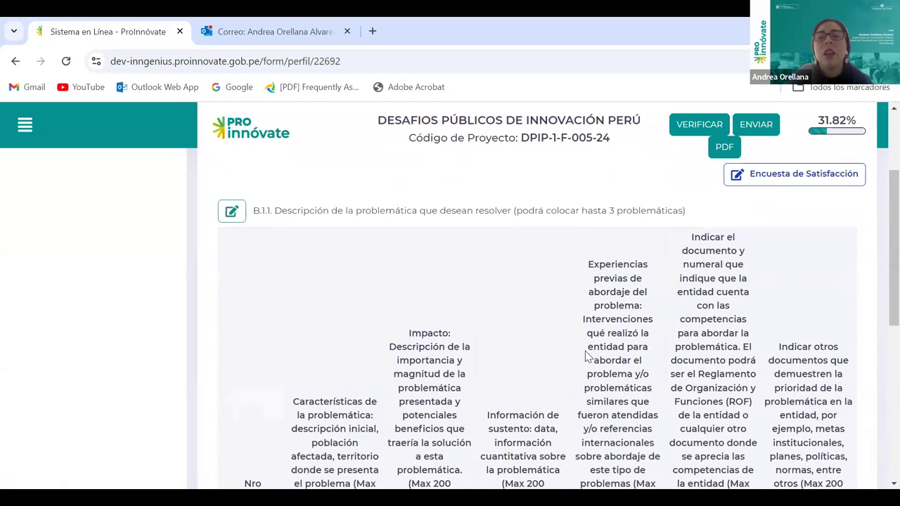
{"action": "scroll", "coordinate": [586, 357], "scroll_direction": "up", "scroll_amount": 1}
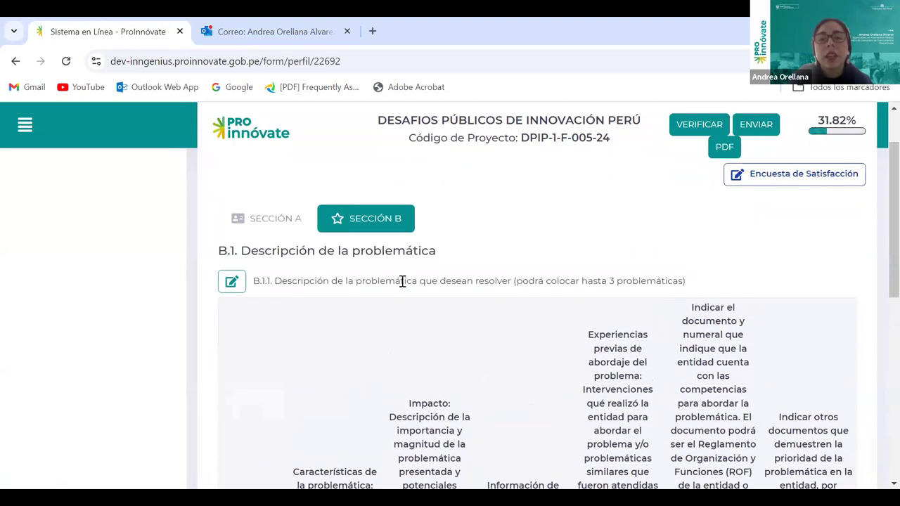
{"action": "left_click_drag", "start_coordinate": [357, 281], "coordinate": [396, 279]}
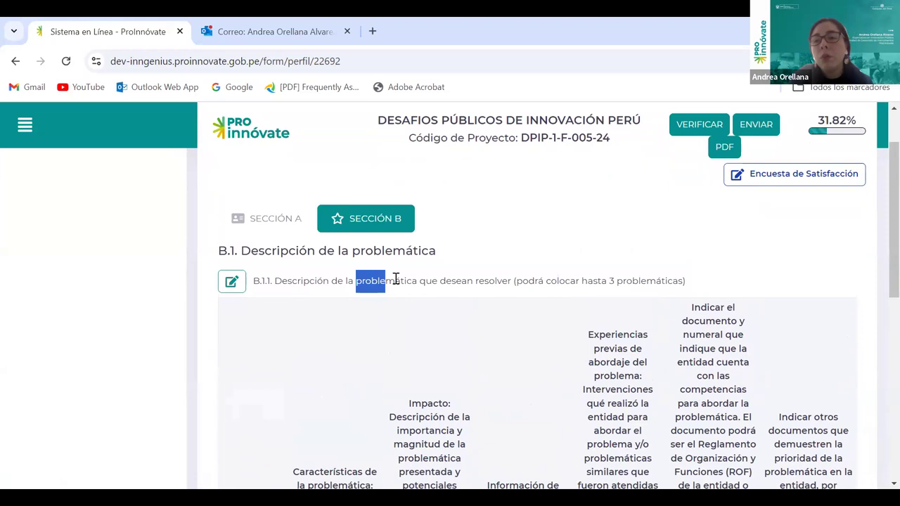
{"action": "left_click", "coordinate": [527, 258]}
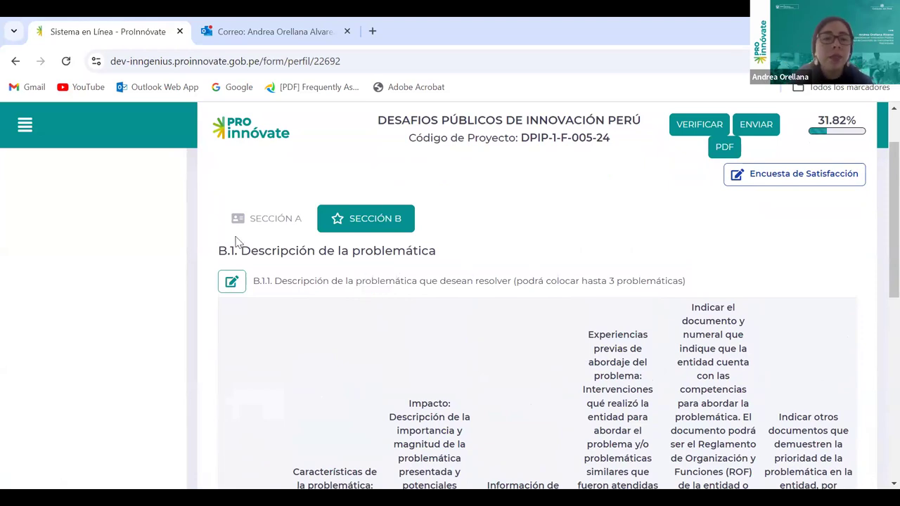
Open the B.1.1 problem description dialog and start a new problem entry
{"action": "left_click", "coordinate": [231, 282]}
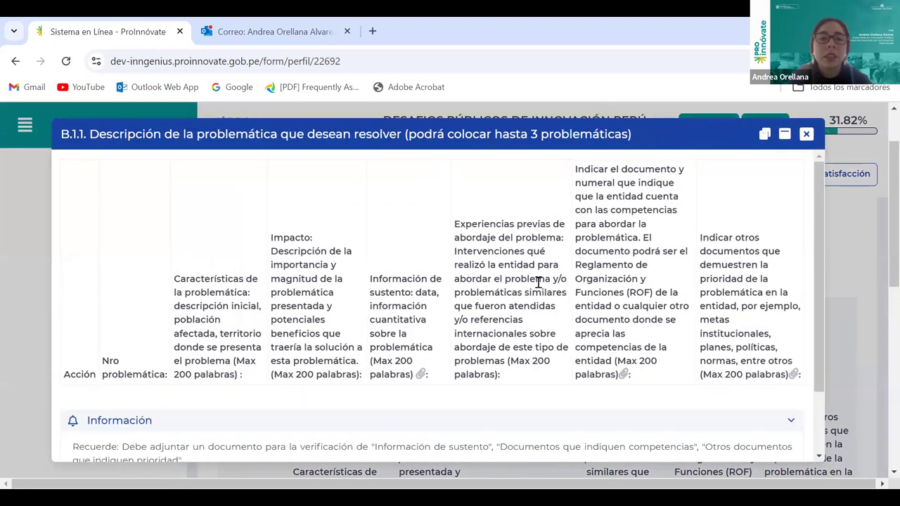
{"action": "scroll", "coordinate": [538, 281], "scroll_direction": "down", "scroll_amount": 1}
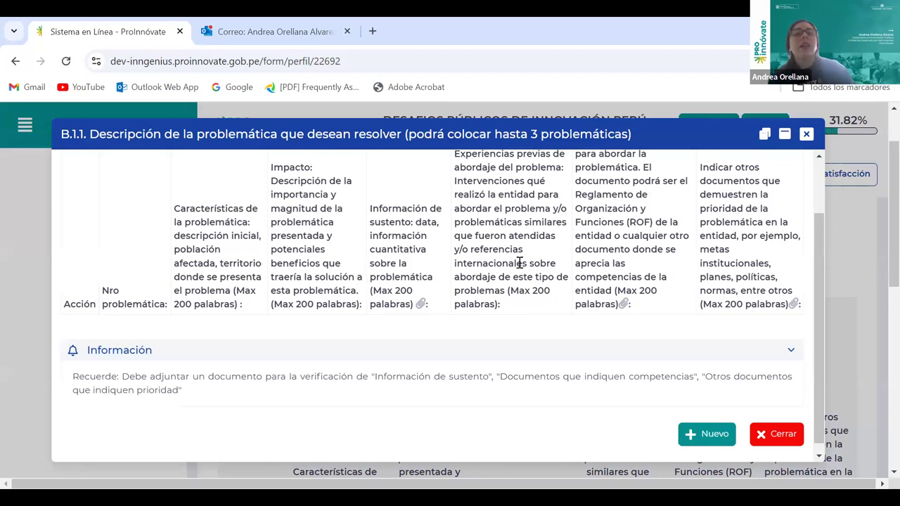
{"action": "scroll", "coordinate": [519, 259], "scroll_direction": "down", "scroll_amount": 1}
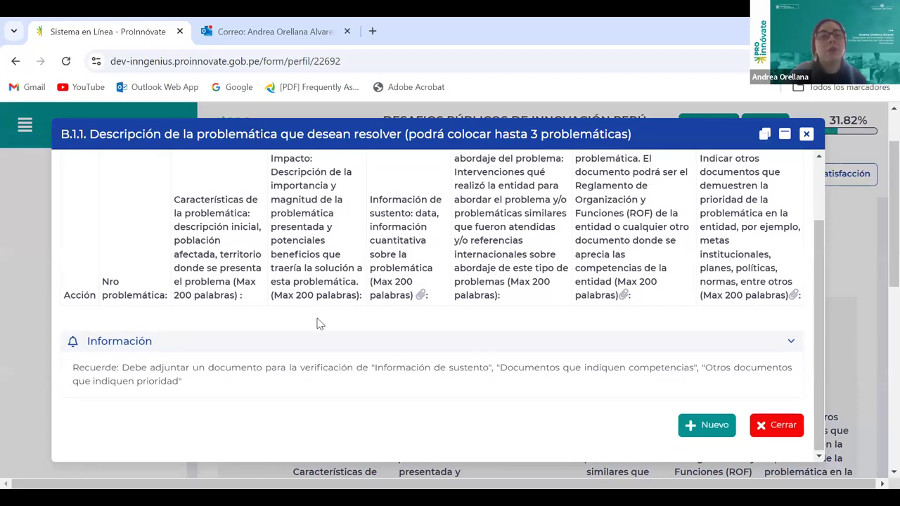
{"action": "left_click", "coordinate": [714, 427]}
{"action": "scroll", "coordinate": [710, 330], "scroll_direction": "up", "scroll_amount": 10}
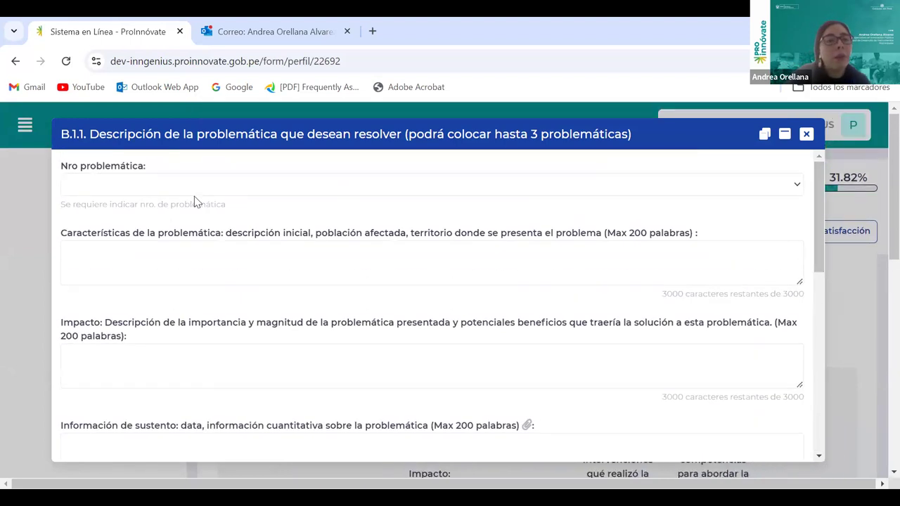
Set Nro problemática to PROBLEMÁTICA 1 and place the cursor in Características
{"action": "left_click", "coordinate": [801, 186]}
{"action": "key", "text": "Up"}
{"action": "key", "text": "Up"}
{"action": "key", "text": "Return"}
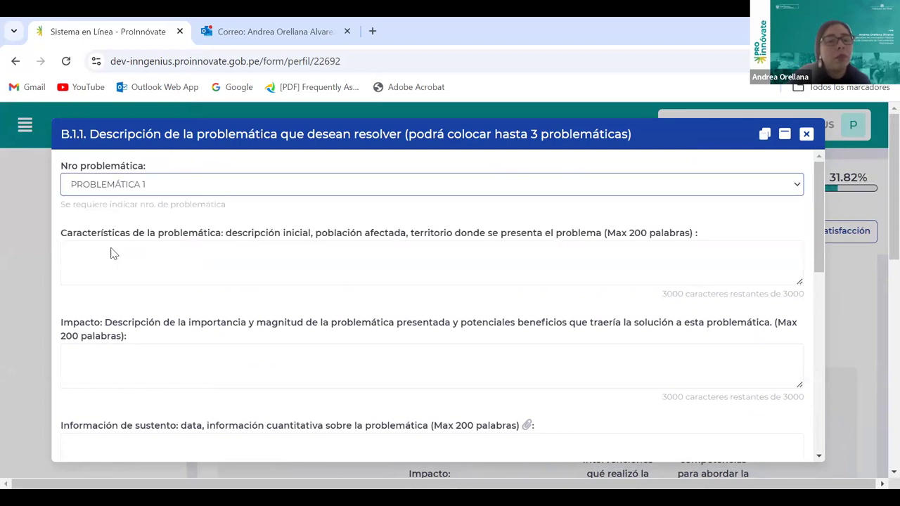
{"action": "left_click", "coordinate": [130, 268]}
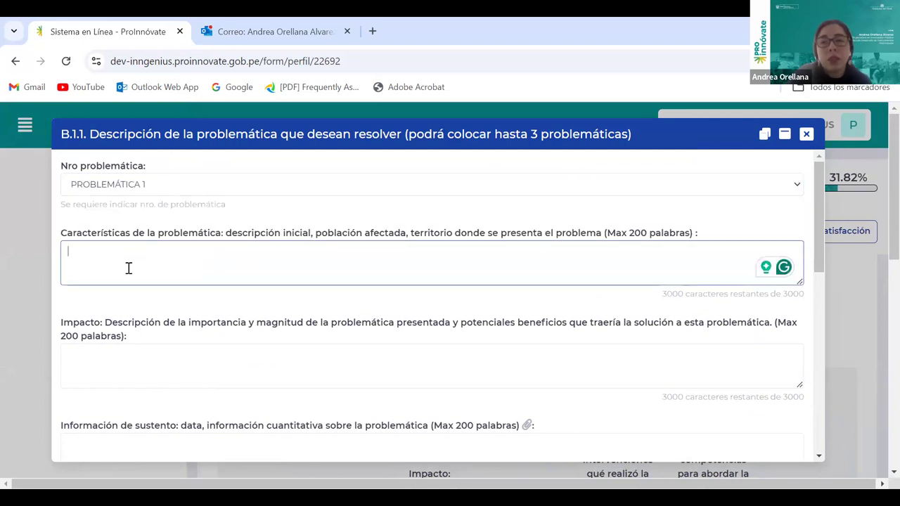